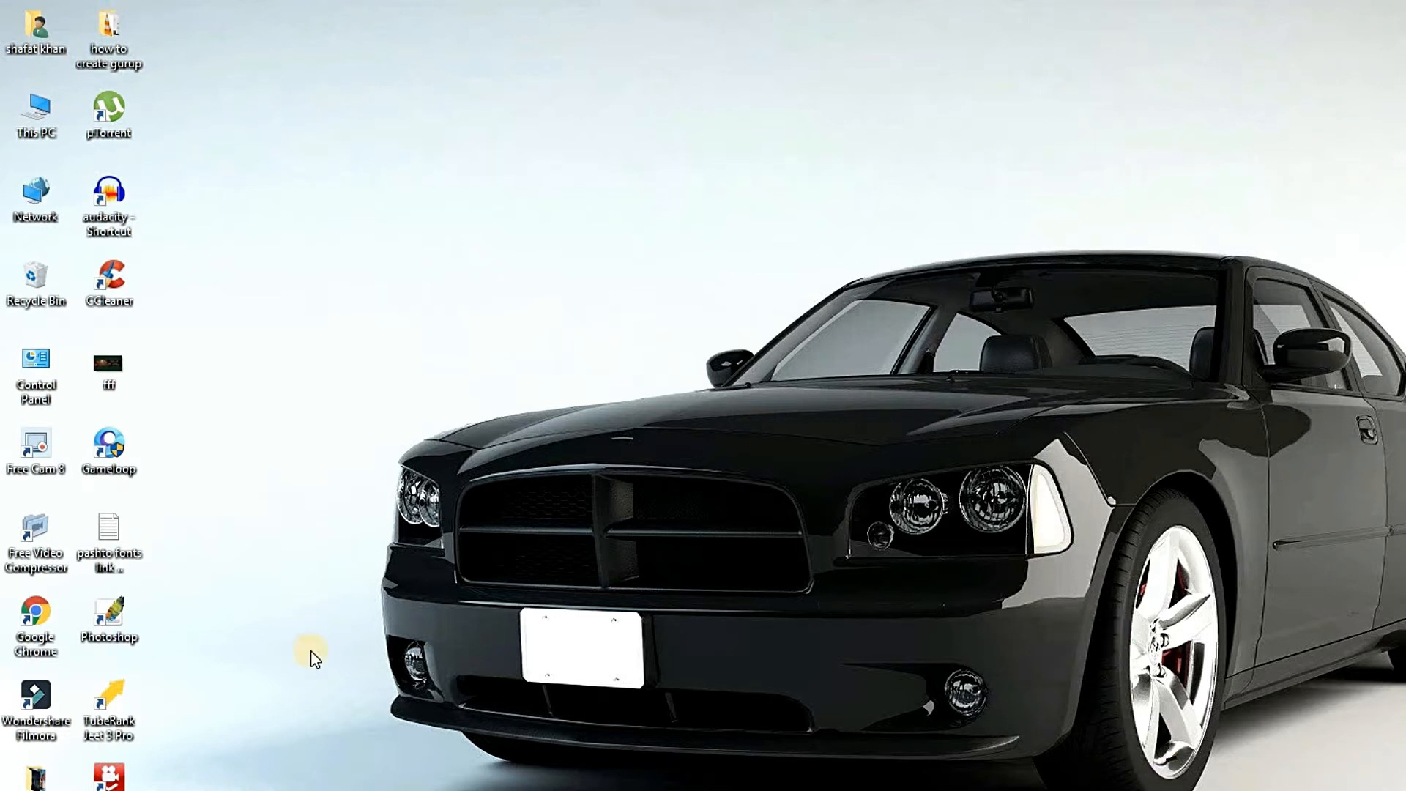
Step: Launch Google Chrome in a maximized window and look up facebook from the address bar
double_click(35, 615)
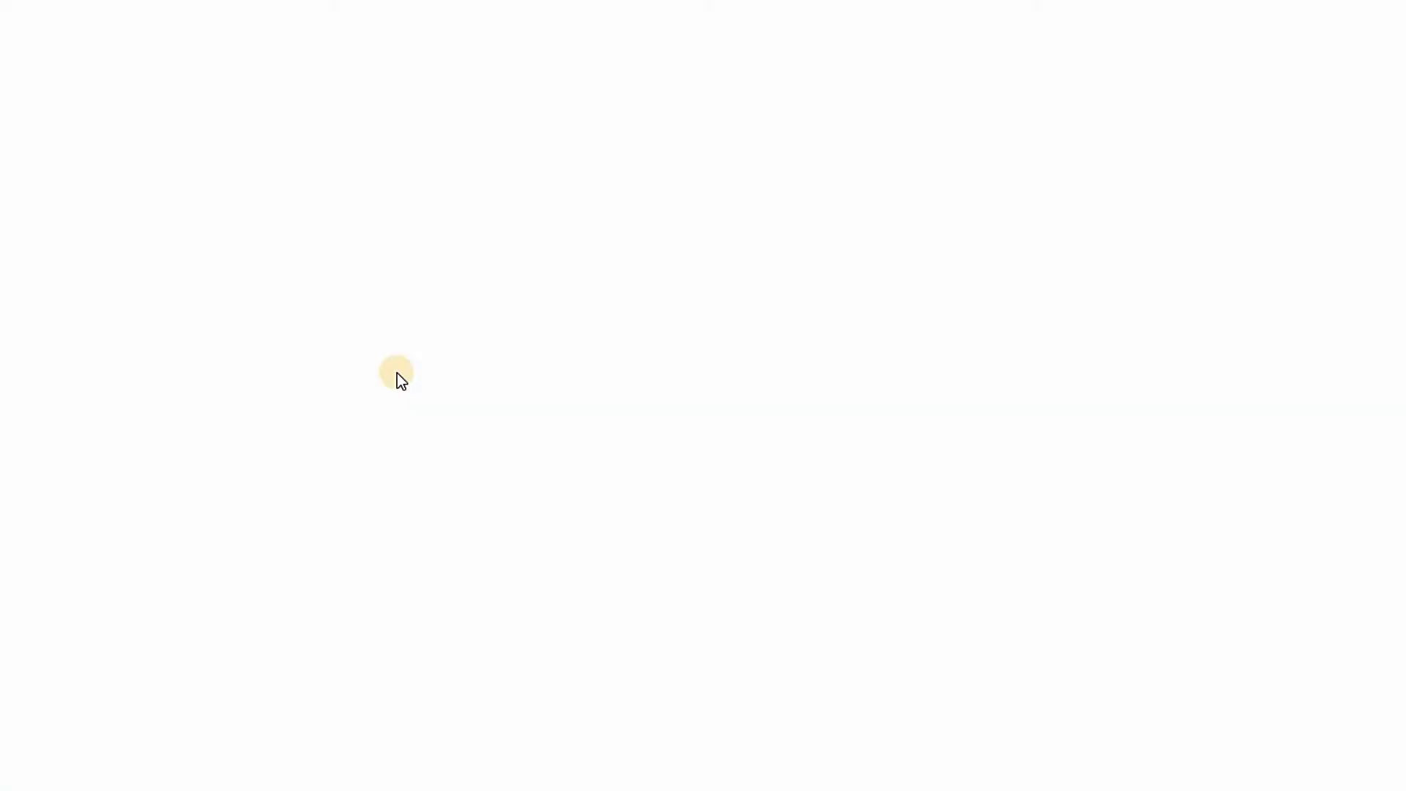
left_click(1142, 45)
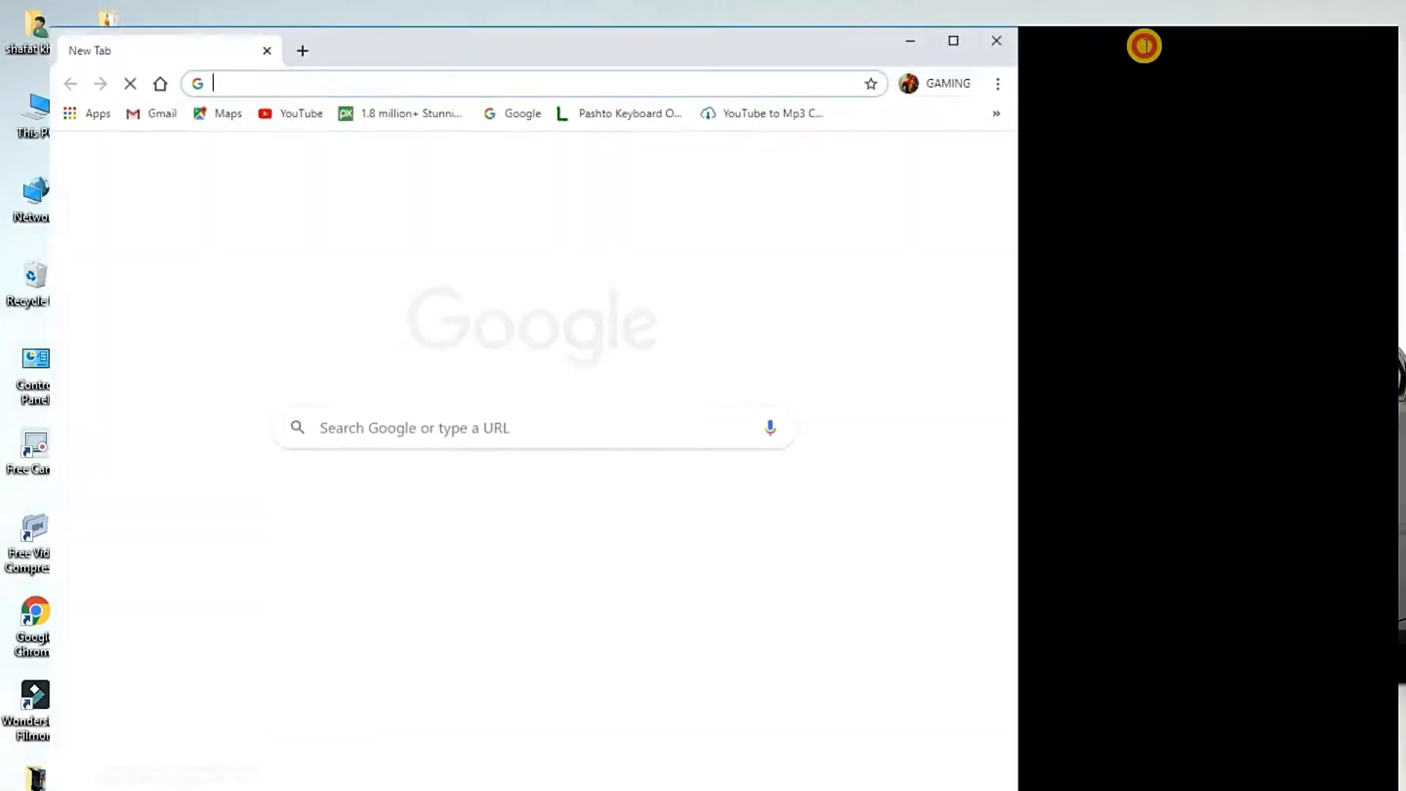
left_click(240, 46)
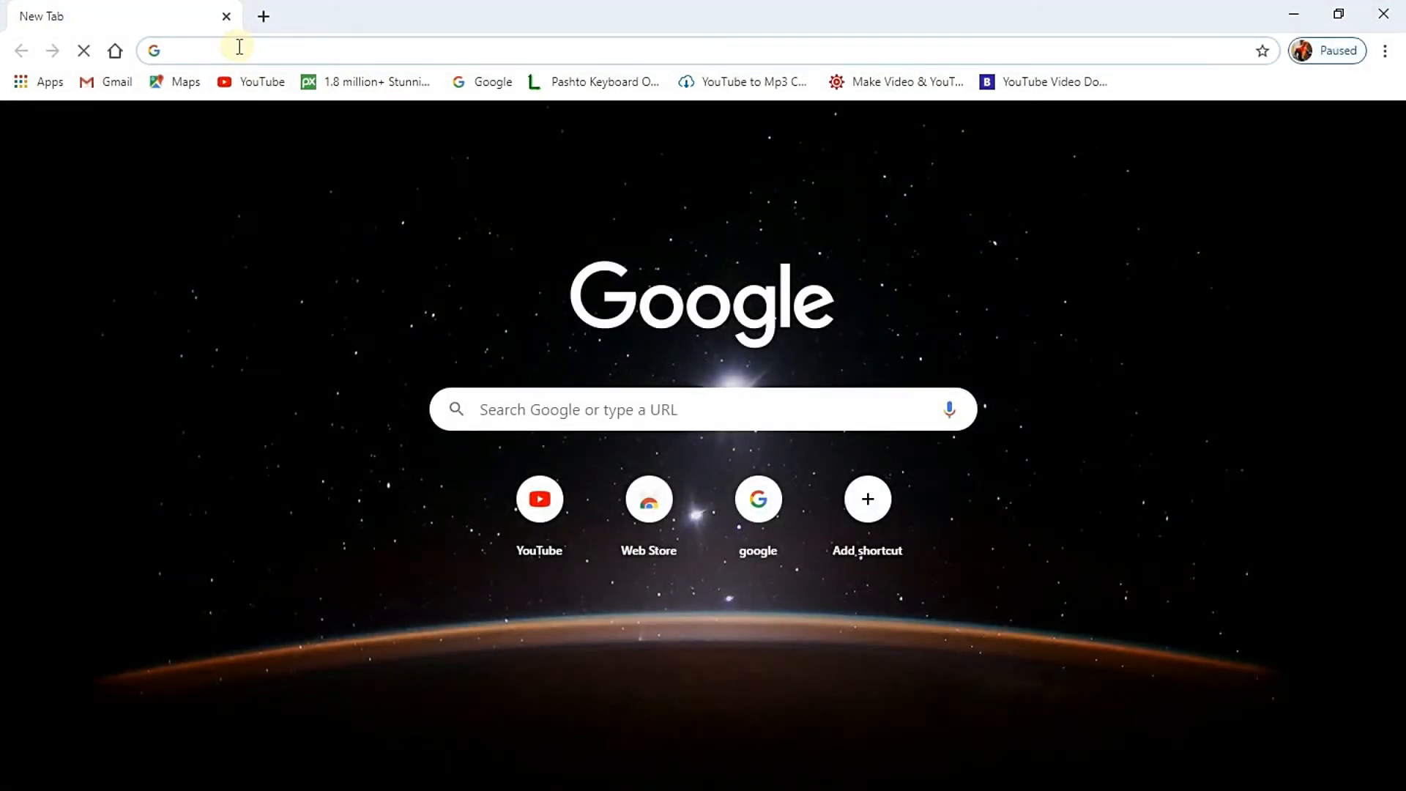
type("facebook")
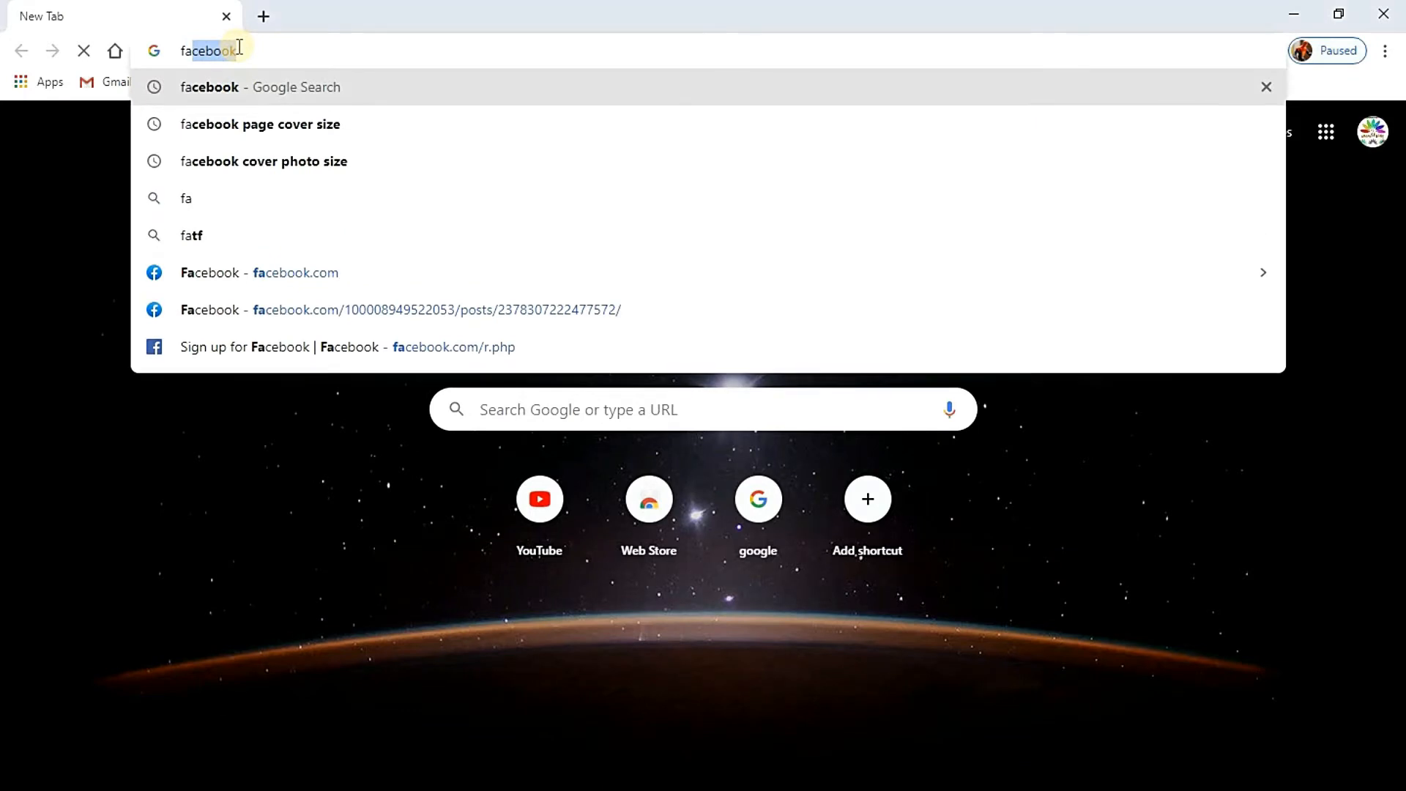
left_click(212, 52)
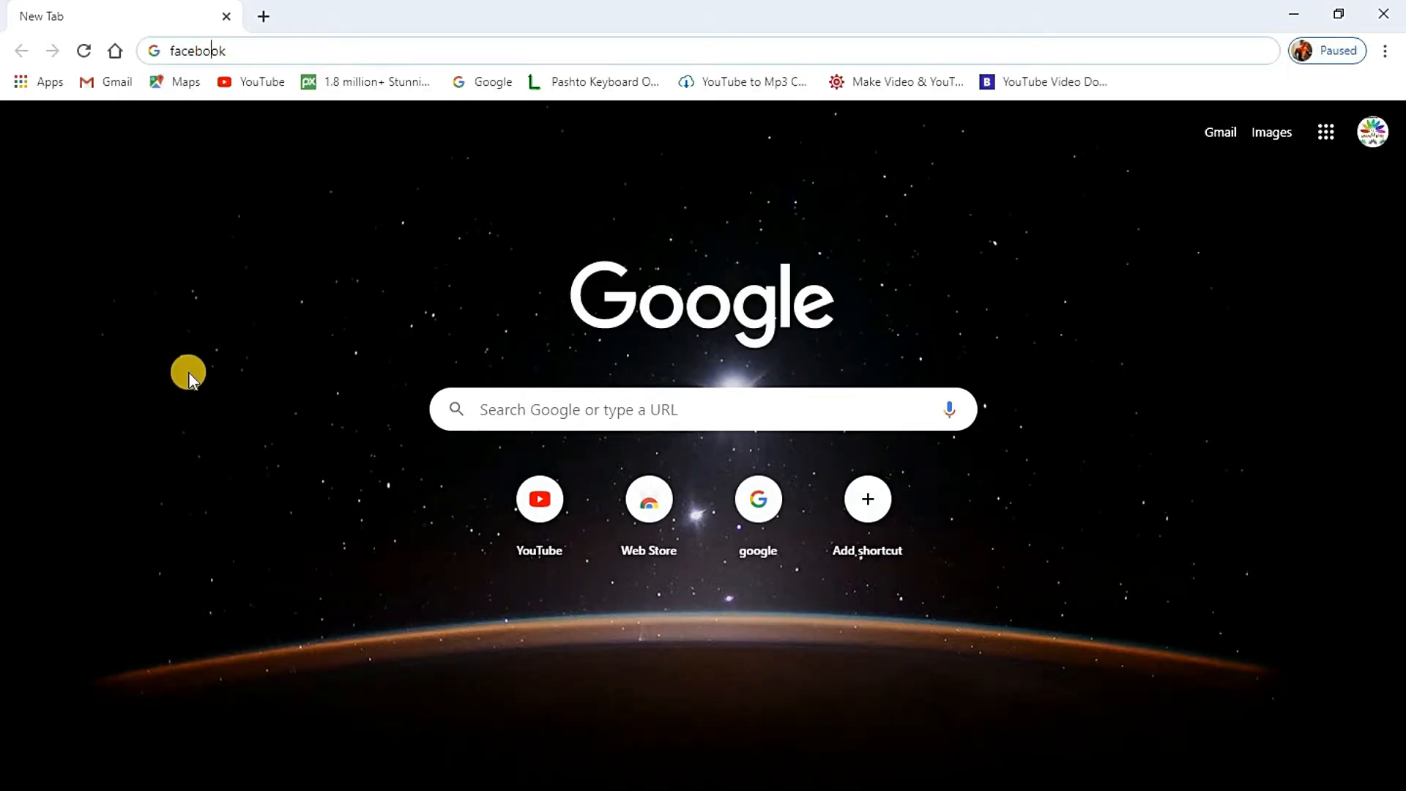
key("Return")
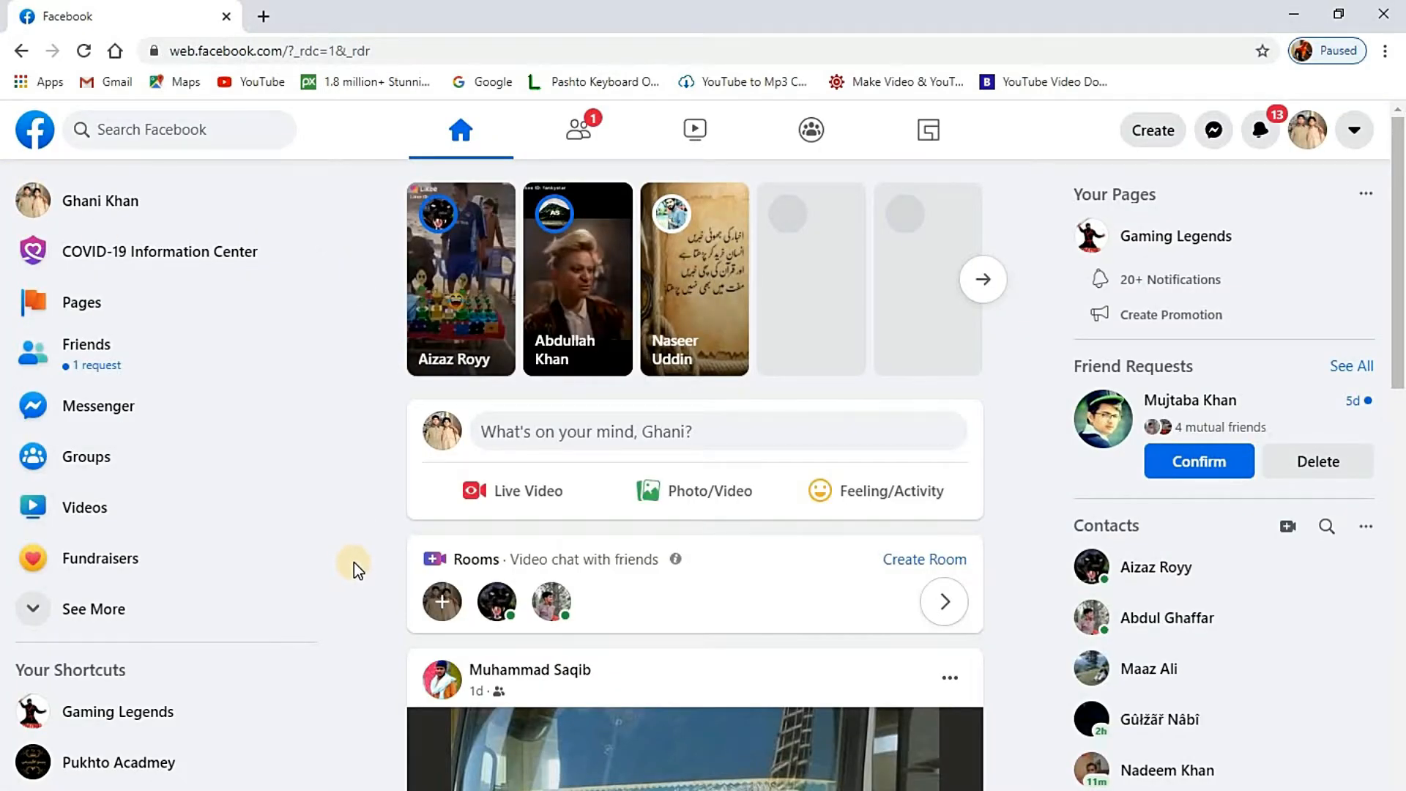
Step: Open the Pukhto Acadmey page on Facebook and copy its full web address
scroll(354, 561, "down", 3)
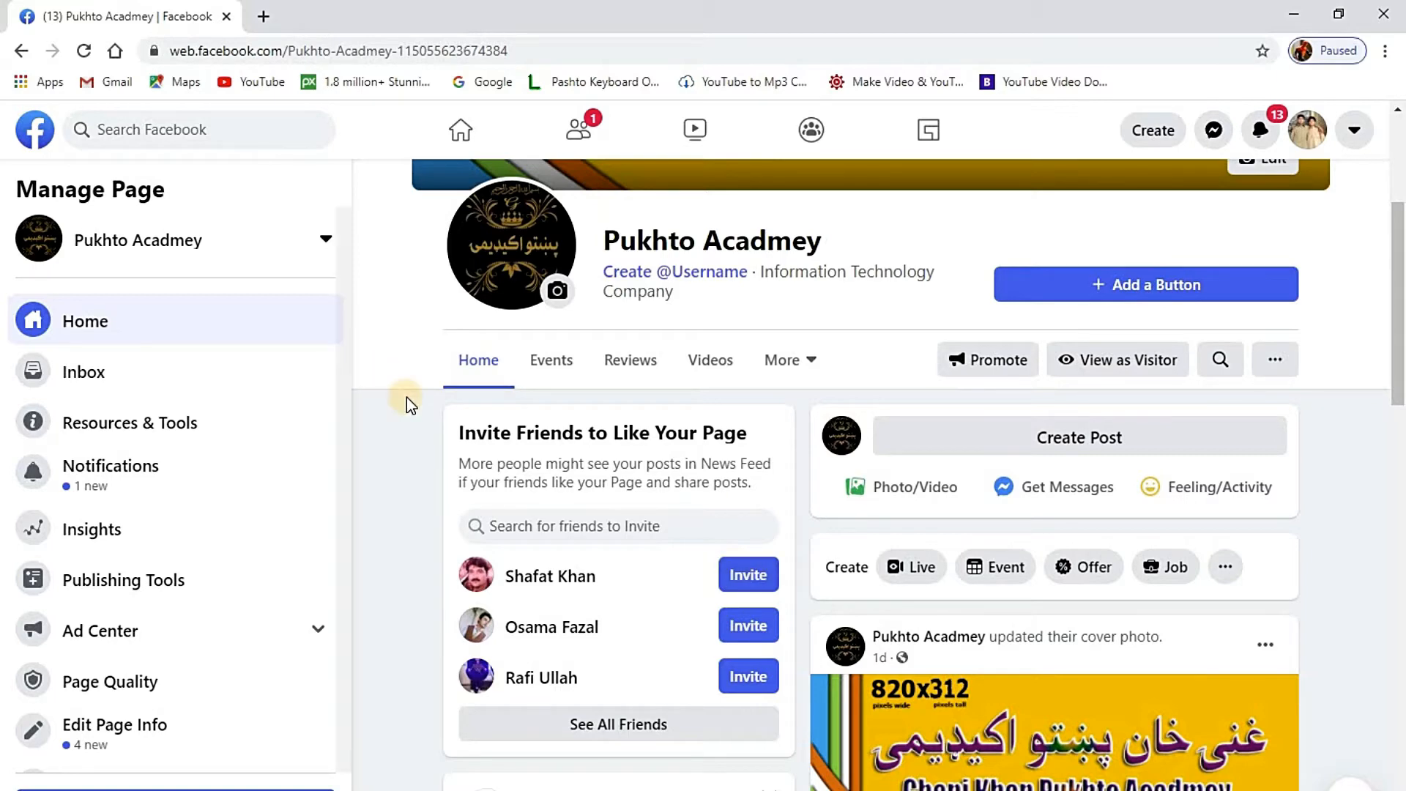
scroll(406, 397, "up", 4)
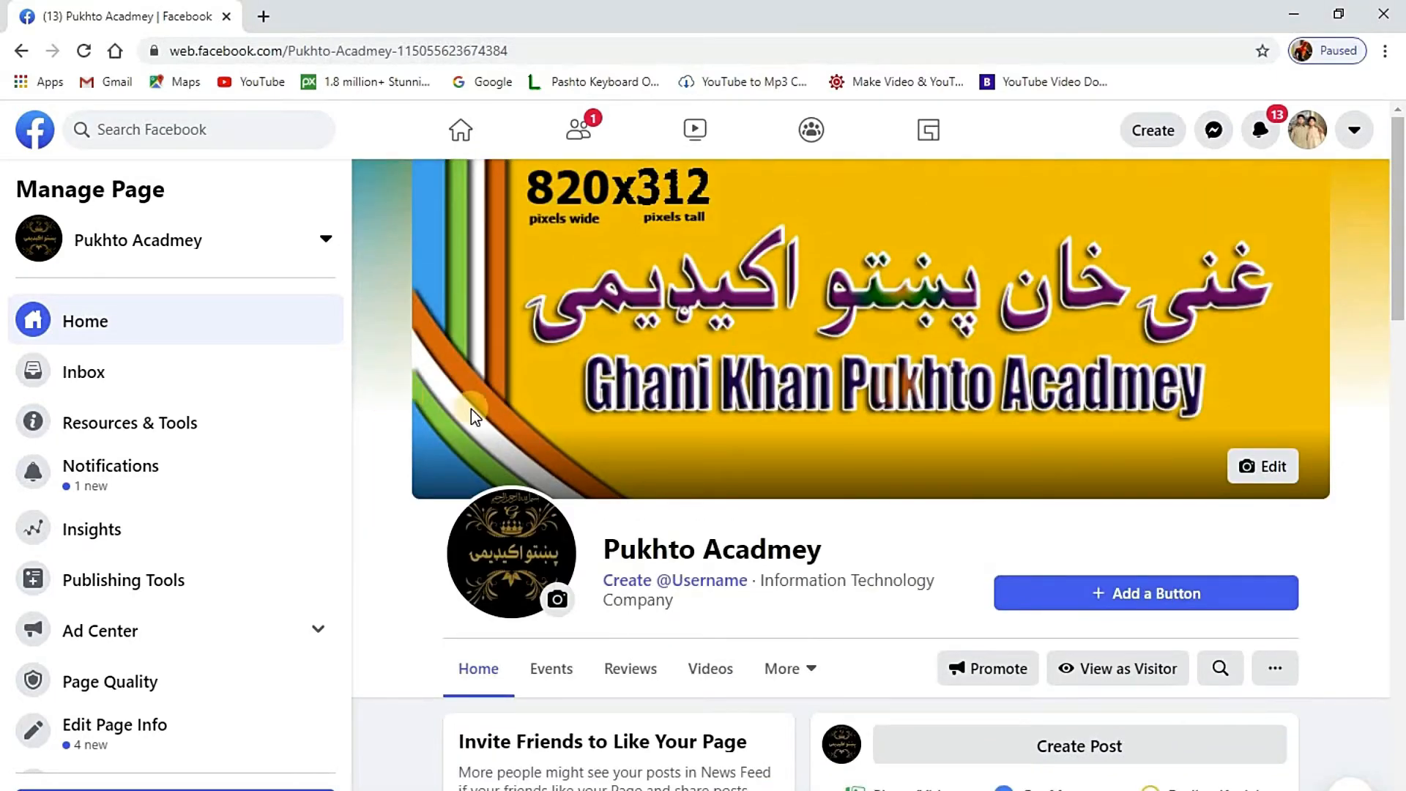
left_click_drag(513, 50, 149, 74)
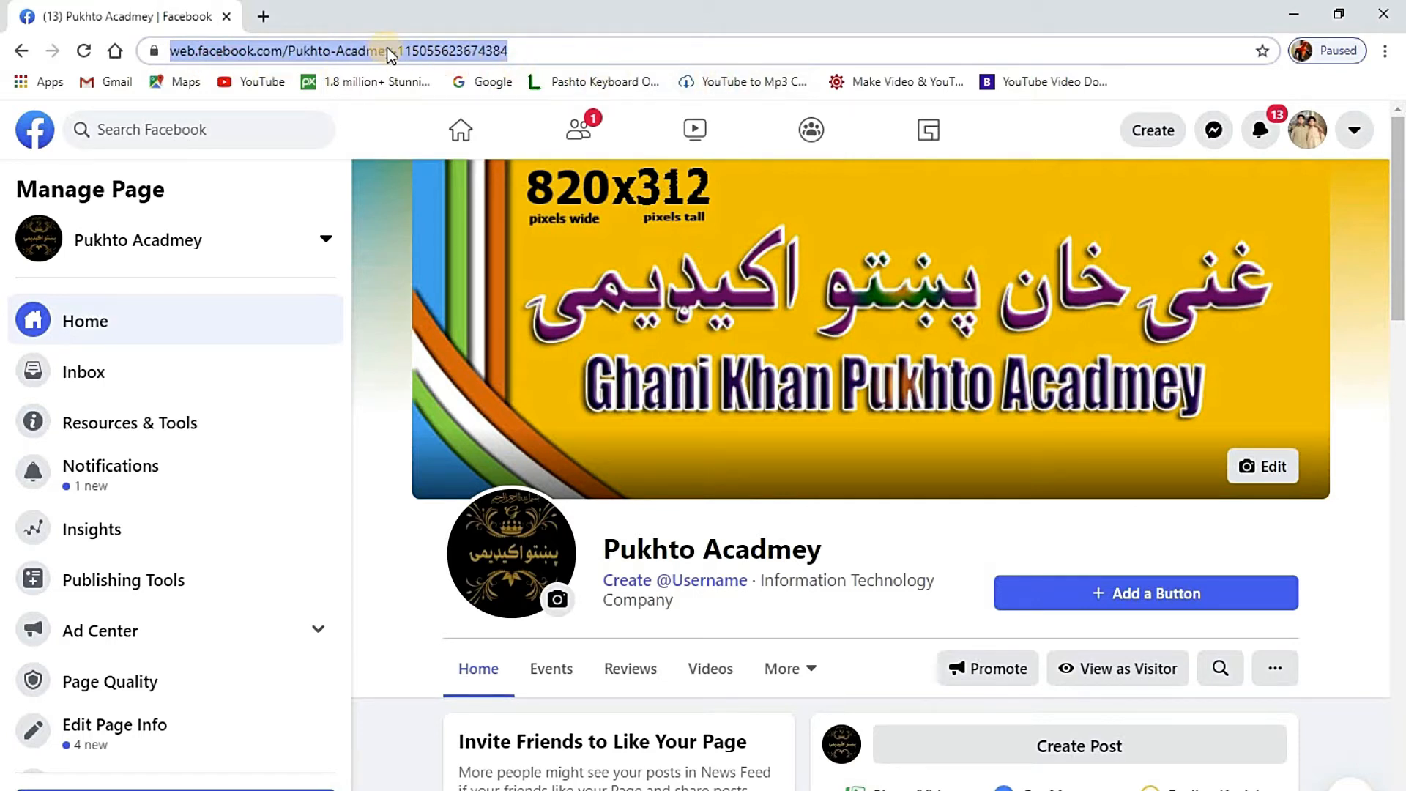
right_click(389, 55)
left_click(438, 114)
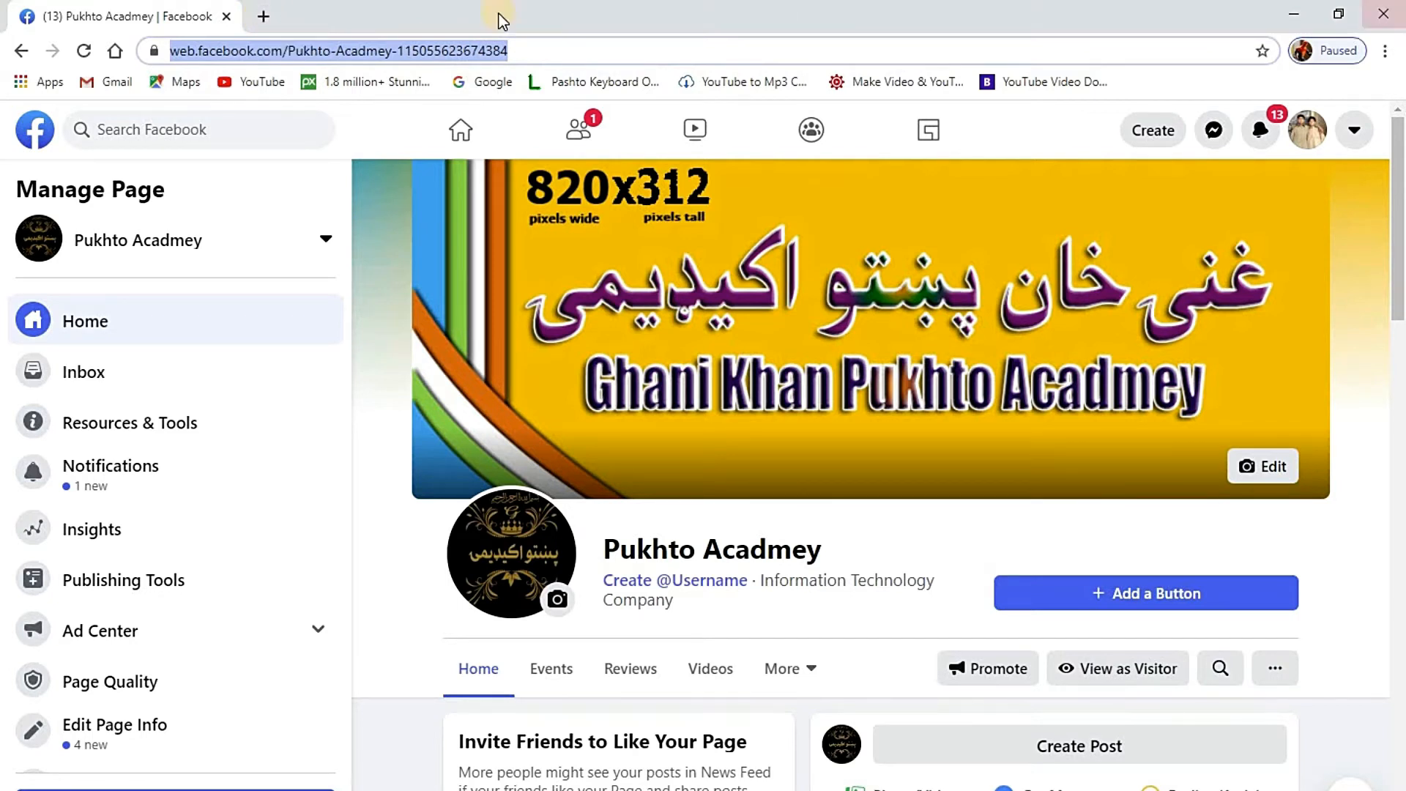
Step: Open YouTube from a new browser tab and go to the signed-in account's own channel
left_click(264, 16)
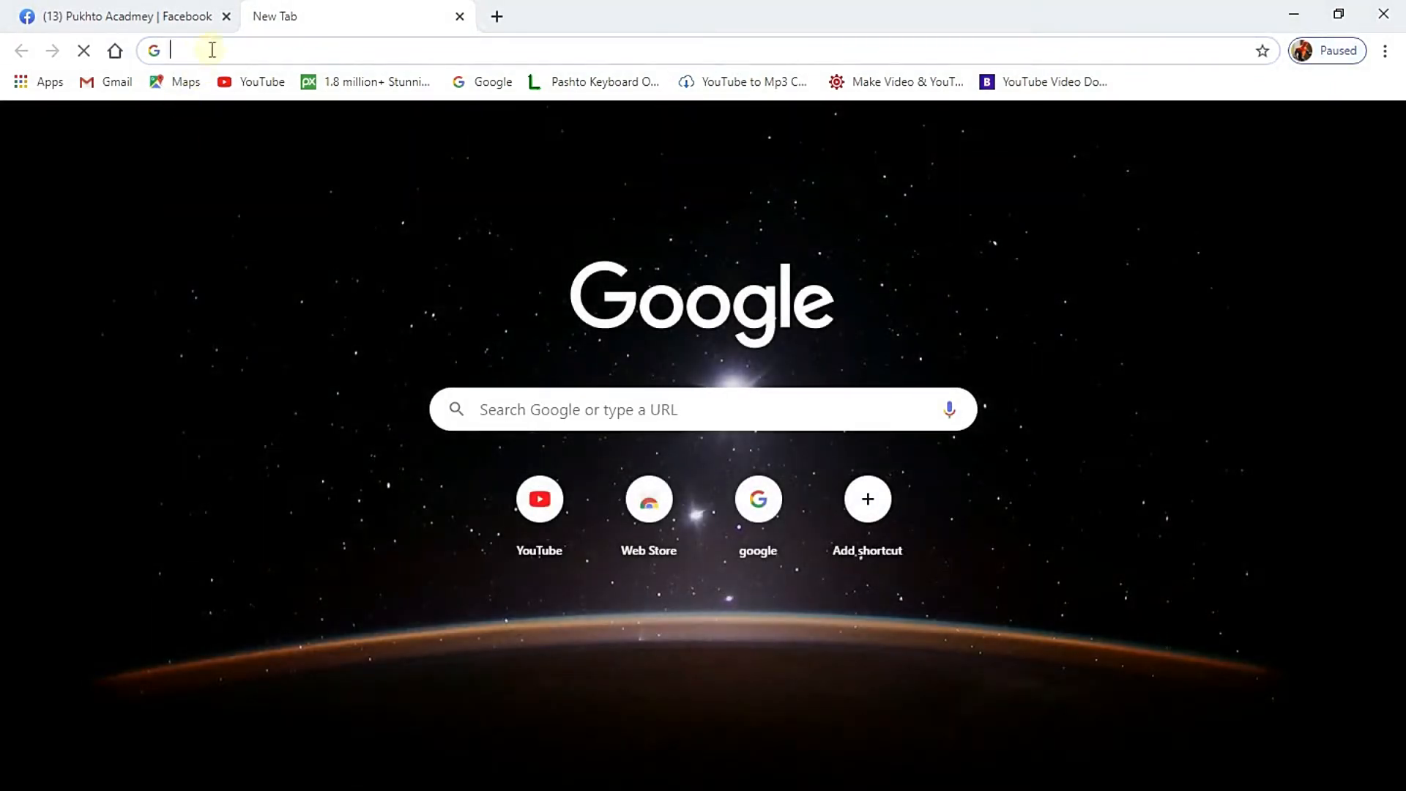
left_click(261, 82)
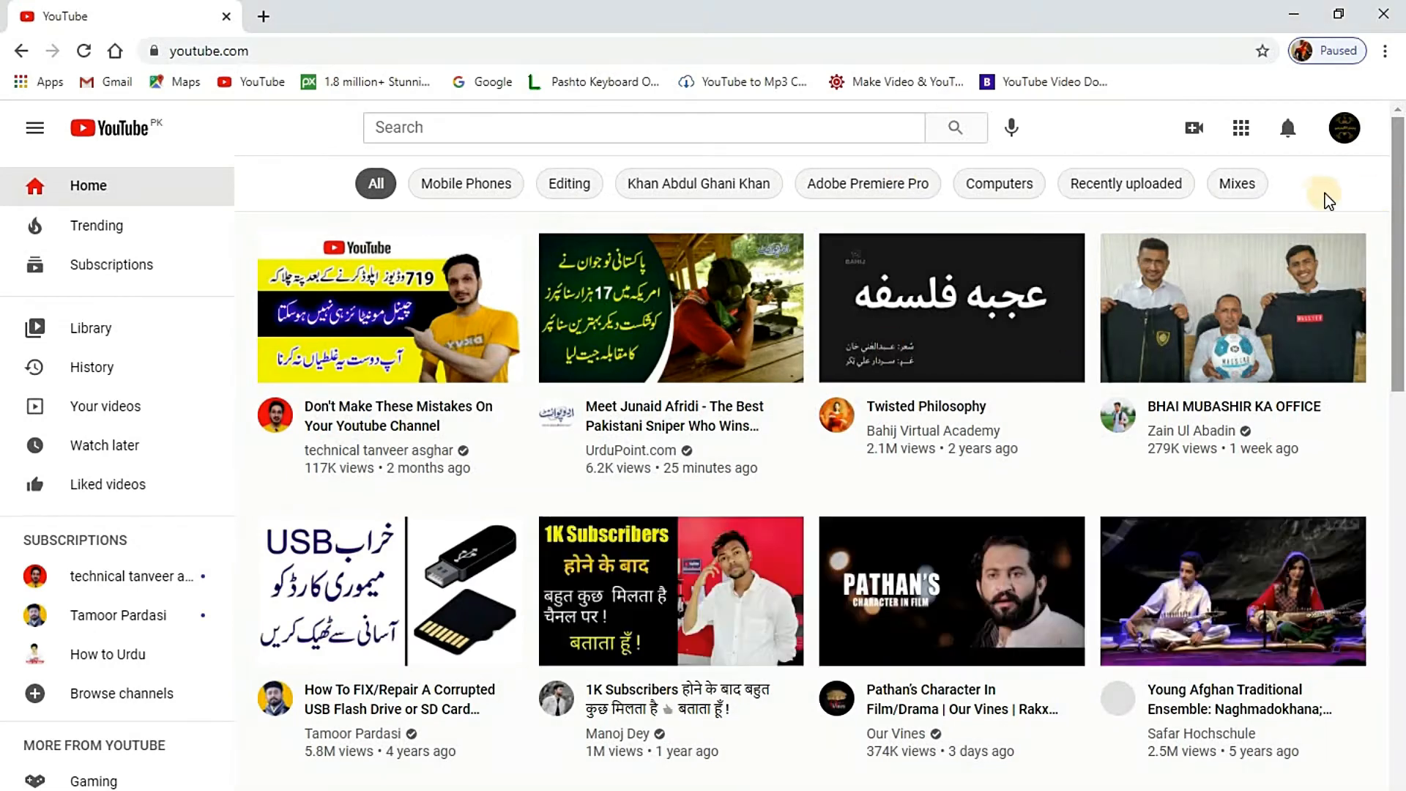
left_click(1354, 139)
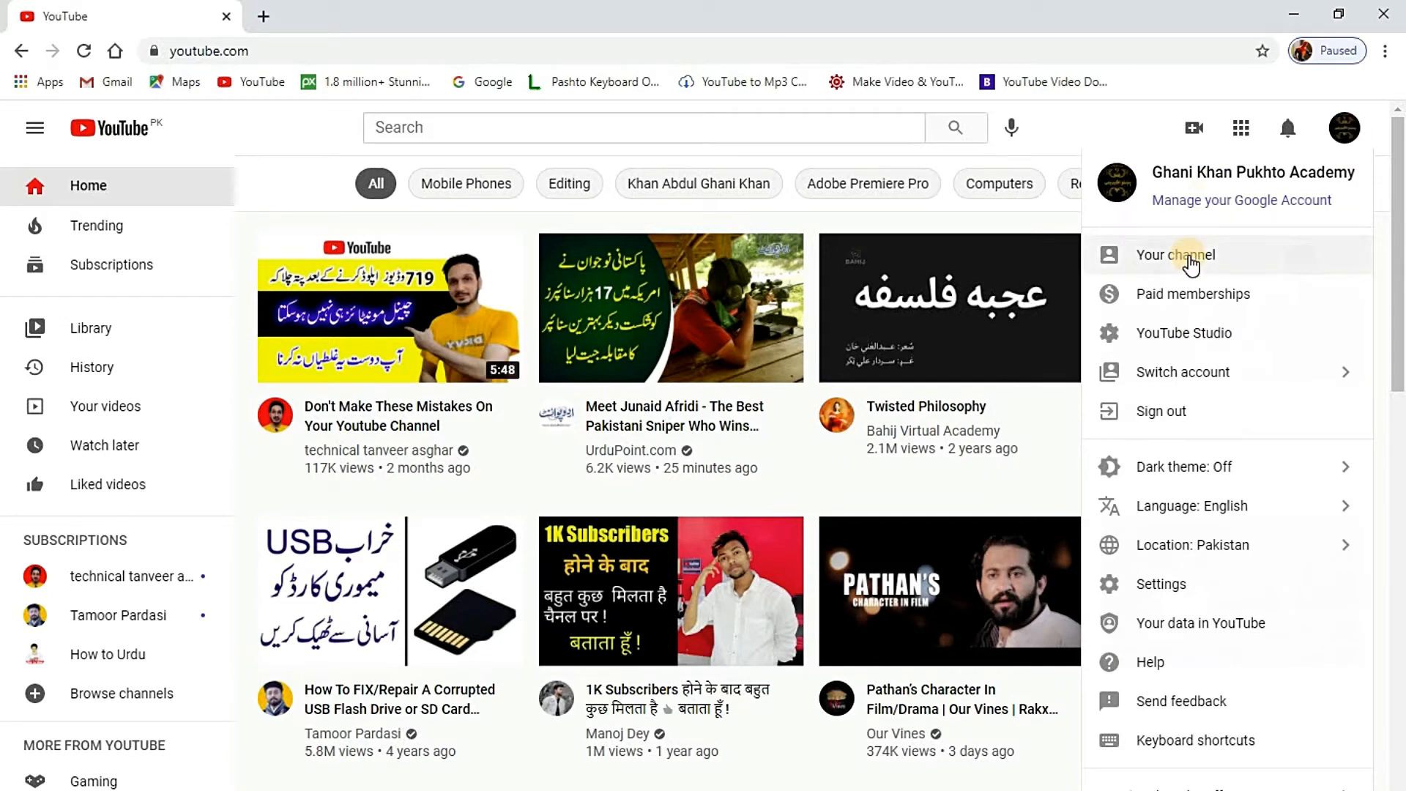
left_click(1189, 258)
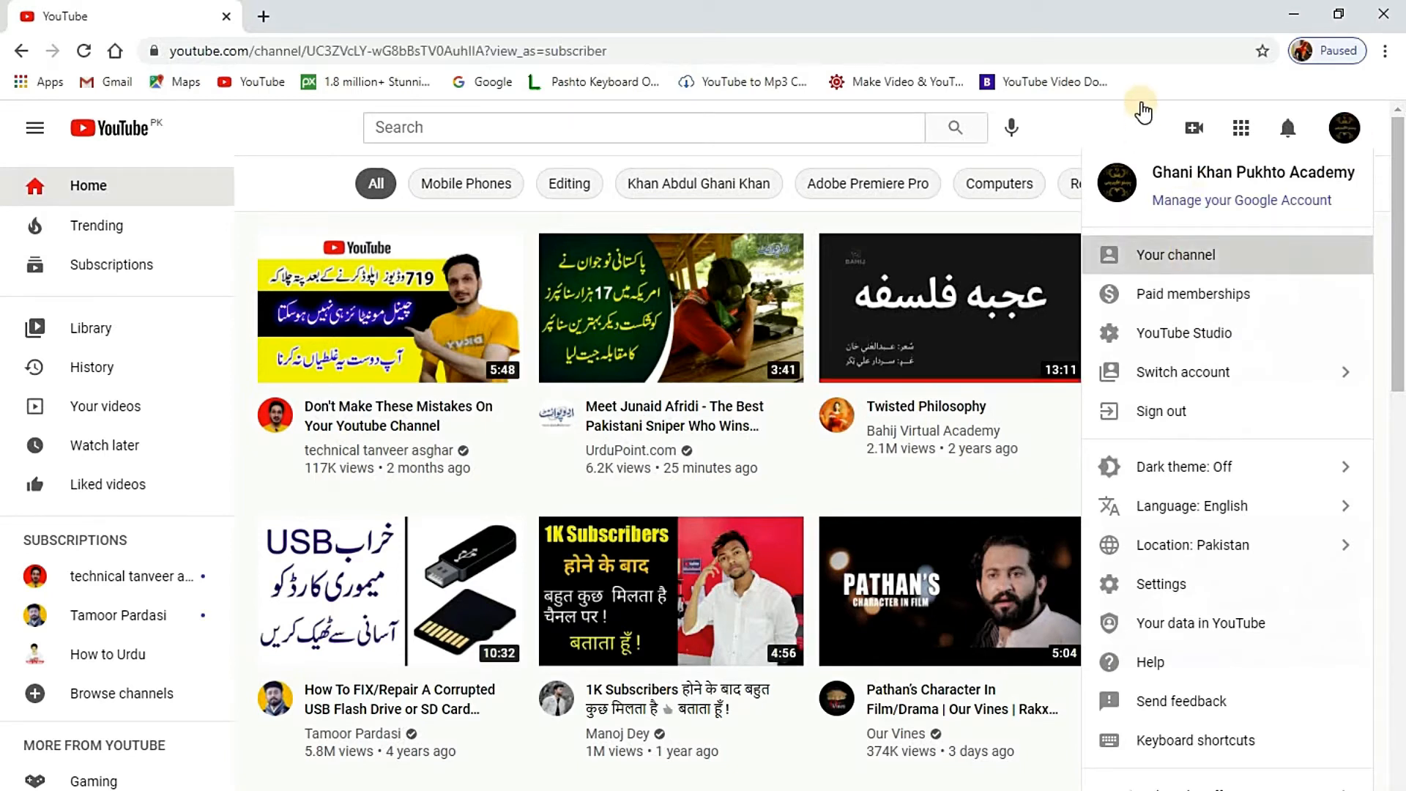
left_click(1143, 112)
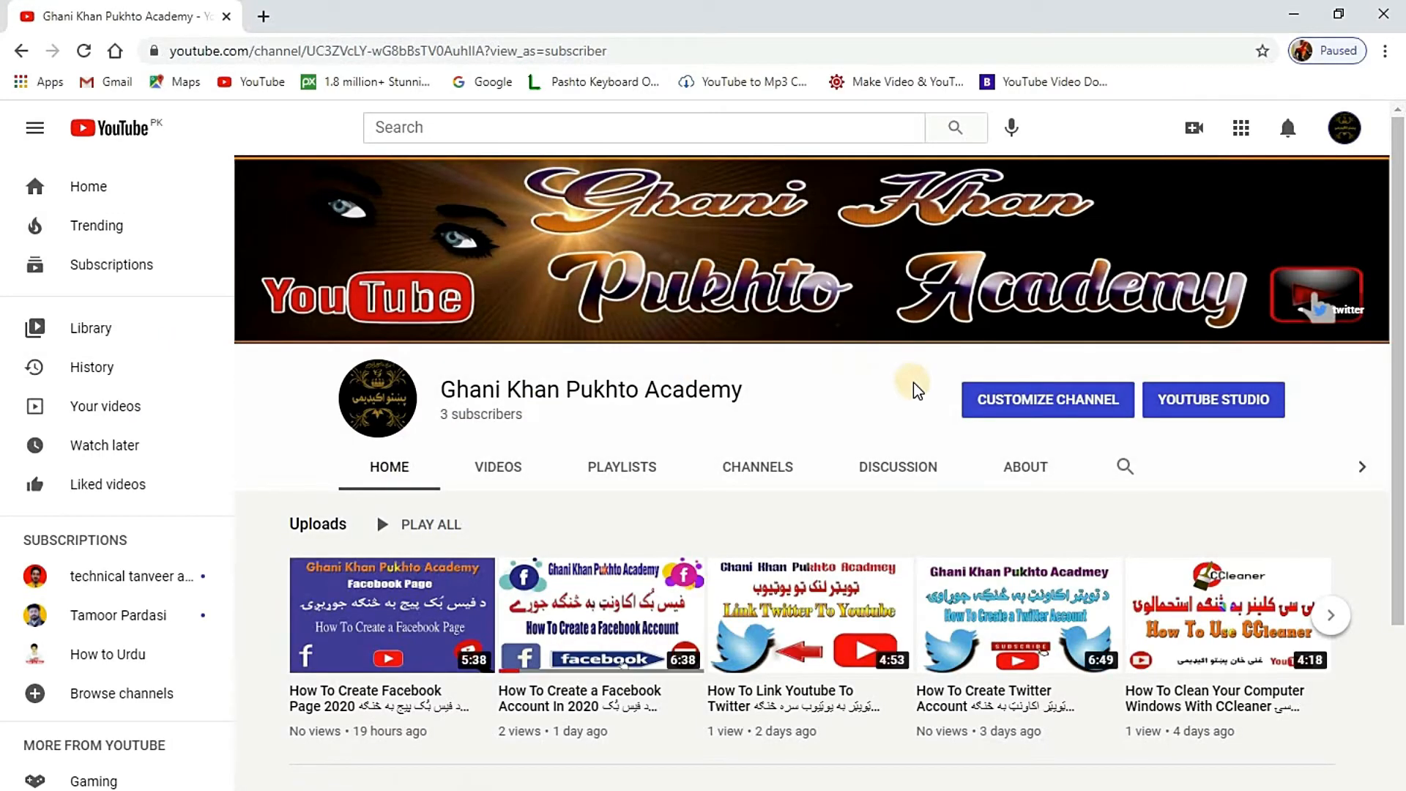
Step: Enter channel customization and open the channel's About section
left_click(1118, 410)
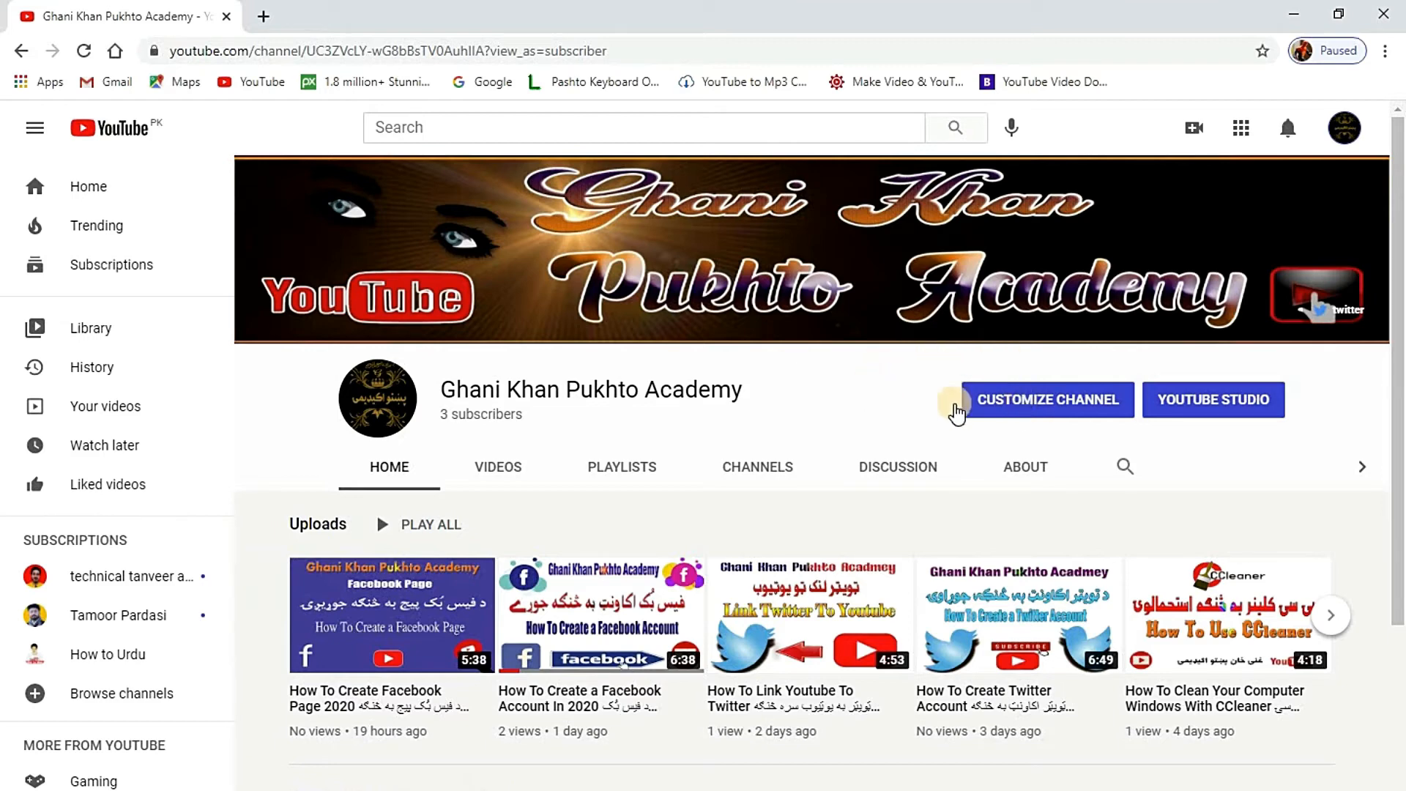
left_click(999, 402)
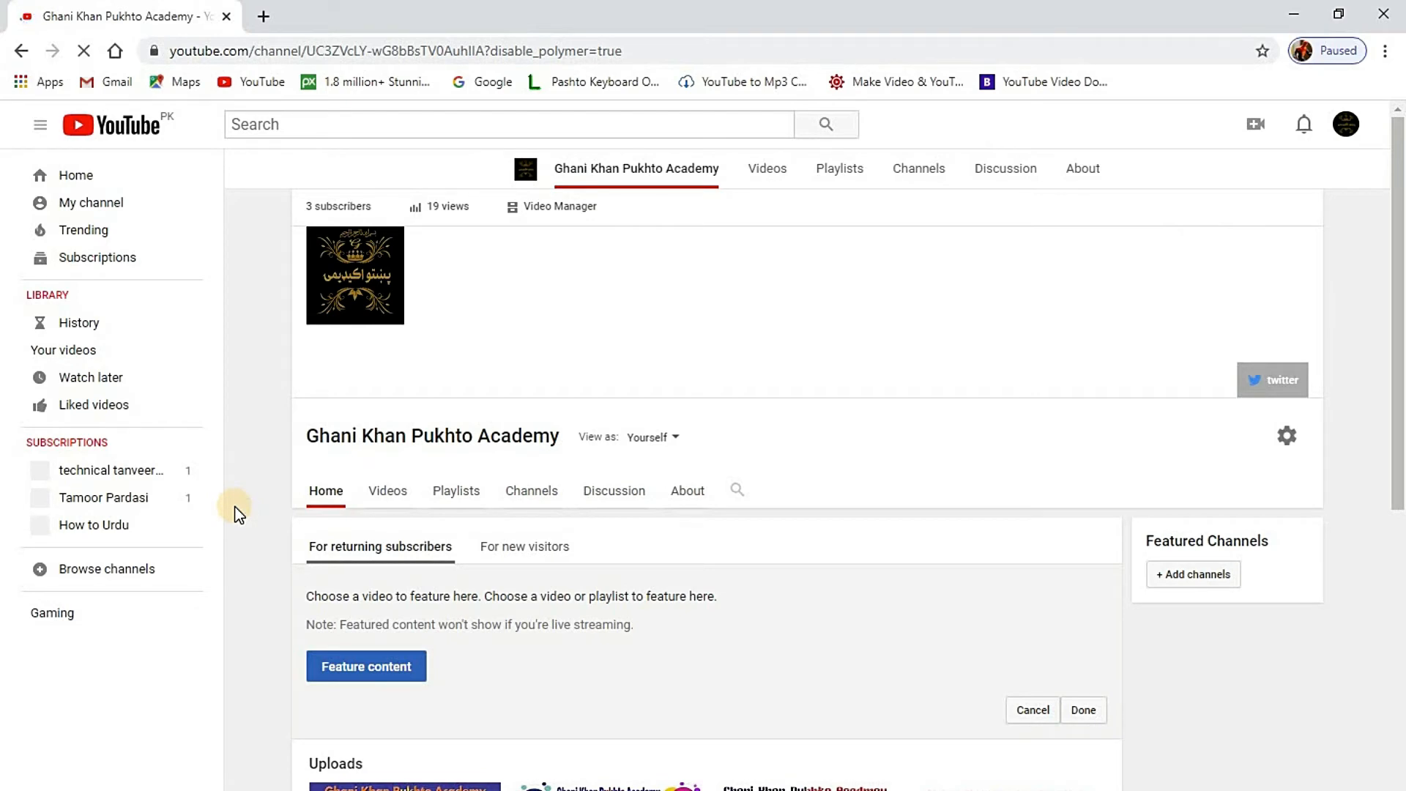
left_click(619, 490)
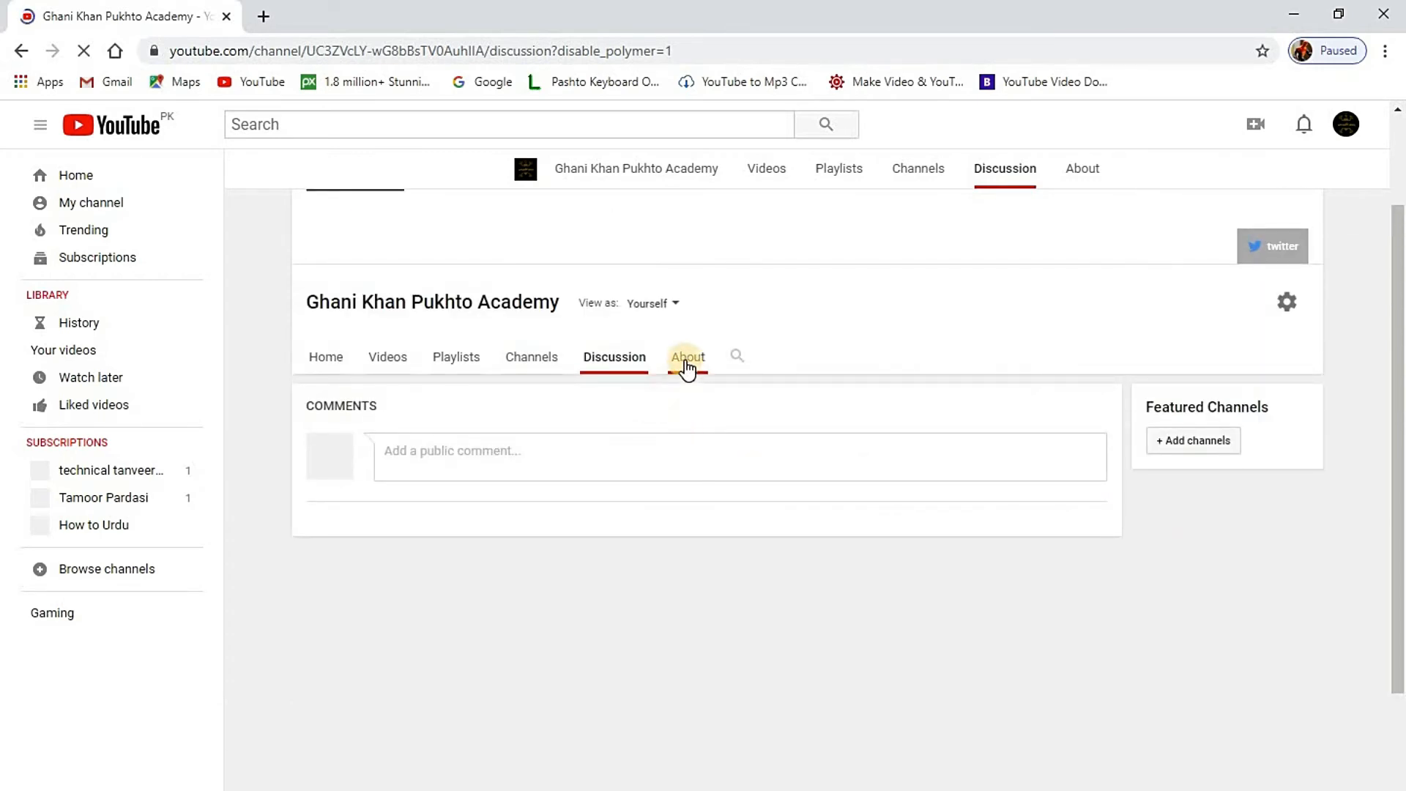
left_click(686, 366)
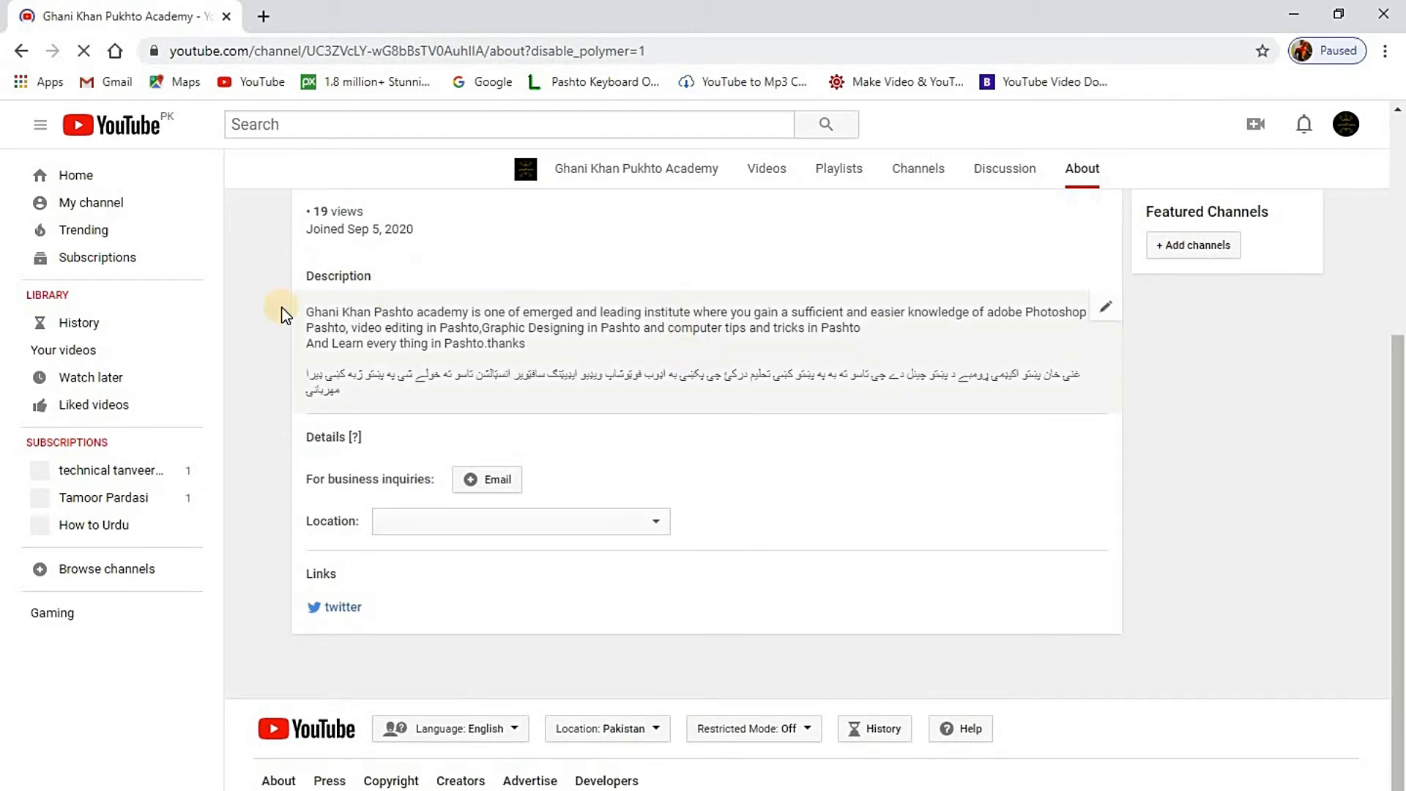
Step: Edit the channel's custom links and add an empty entry below the twitter link
scroll(487, 681, "up", 1)
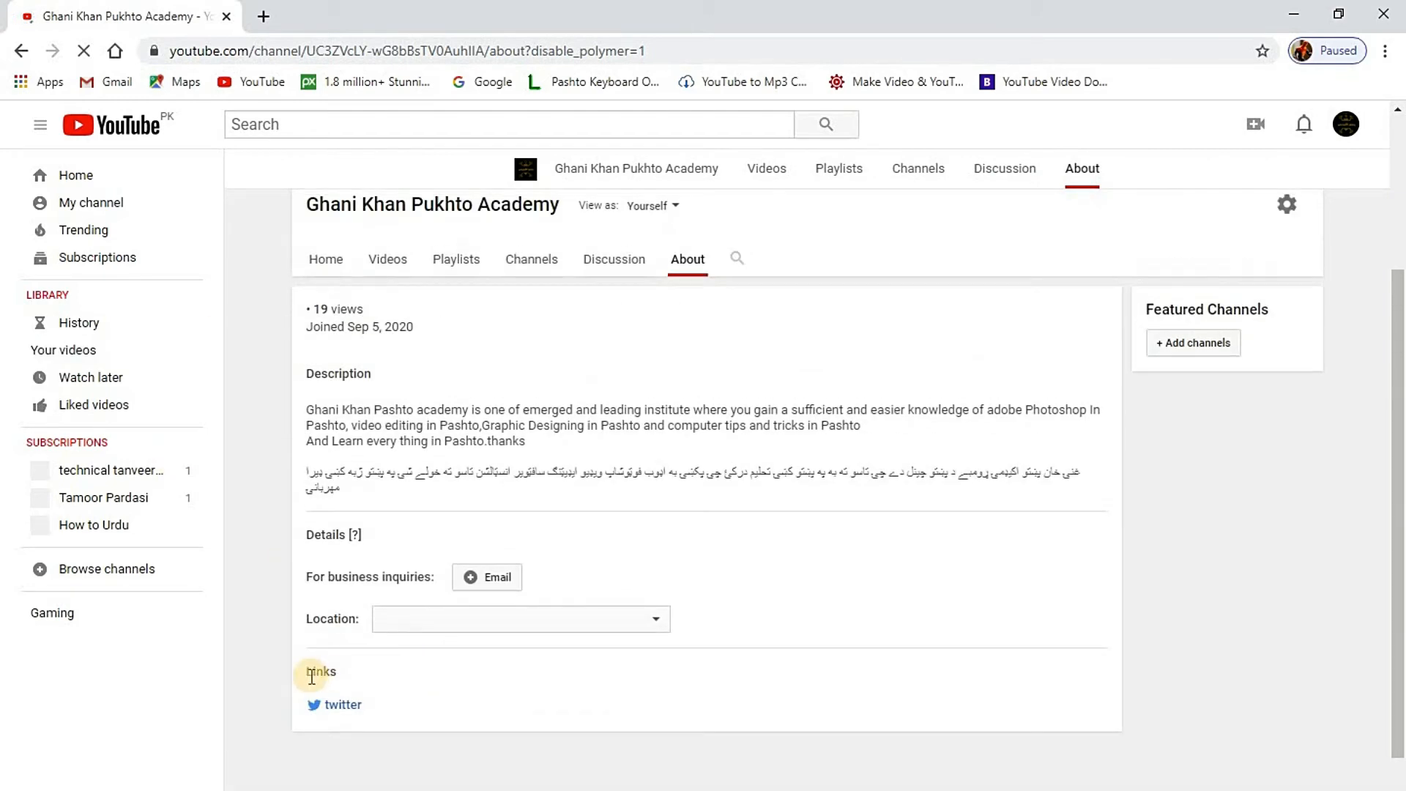
scroll(1048, 740, "down", 1)
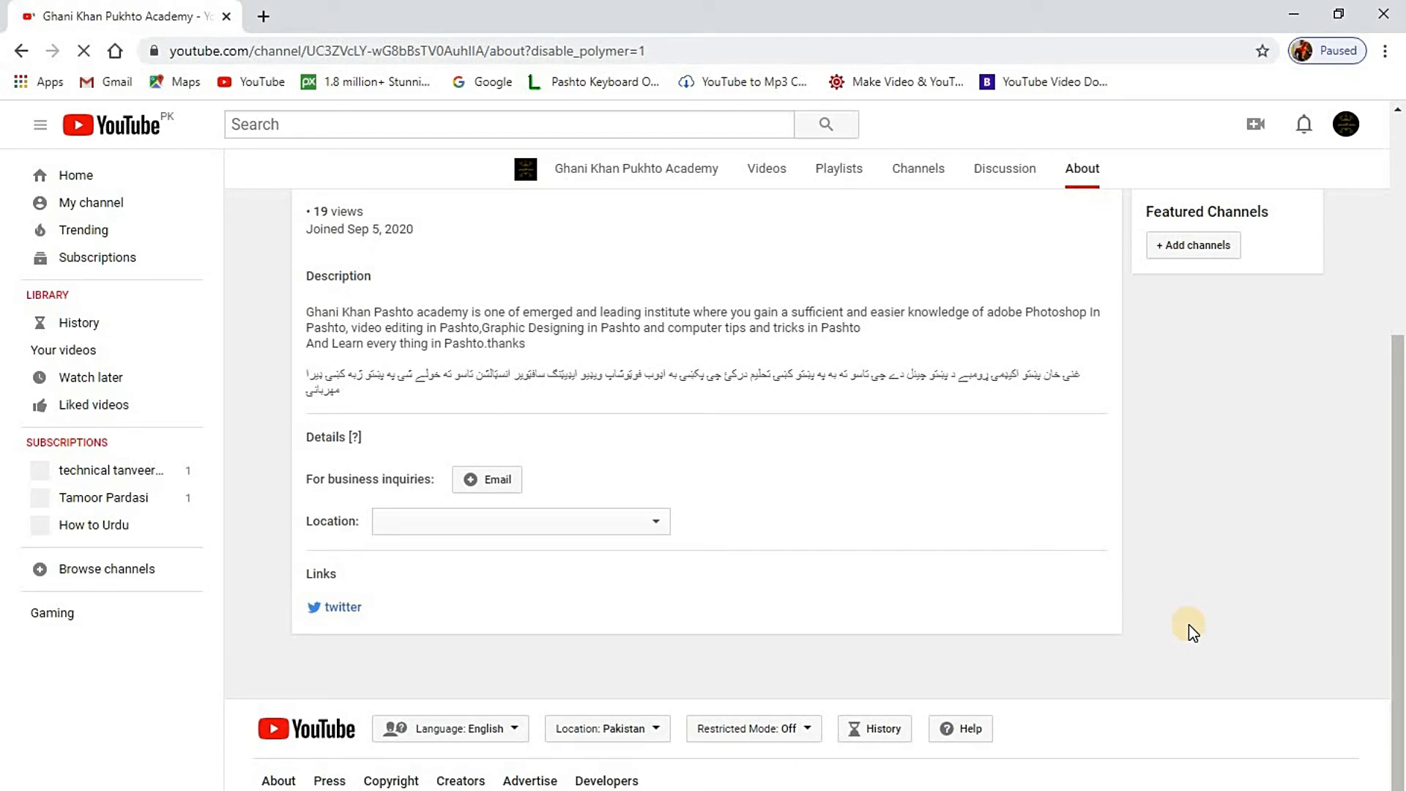
mouse_move(1102, 615)
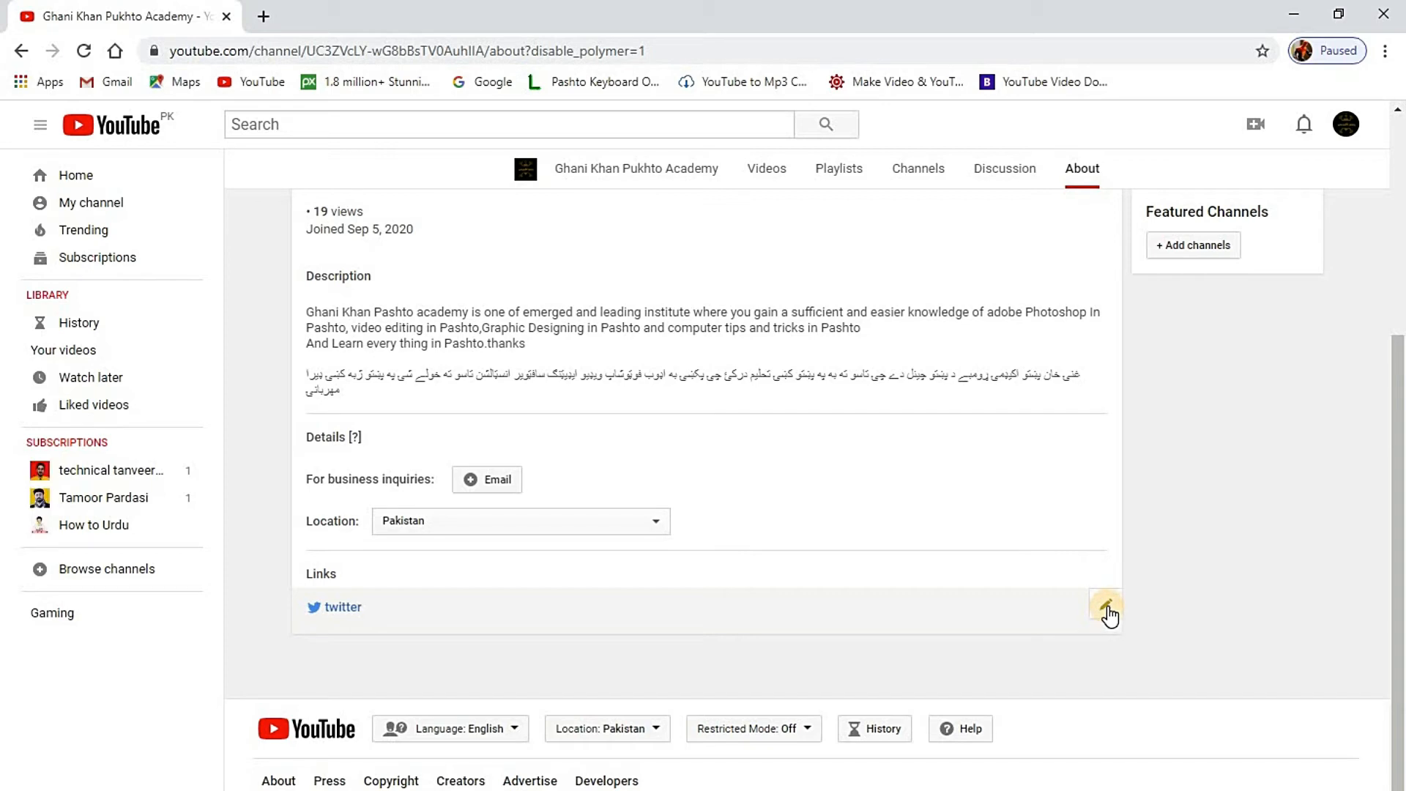
left_click(1108, 611)
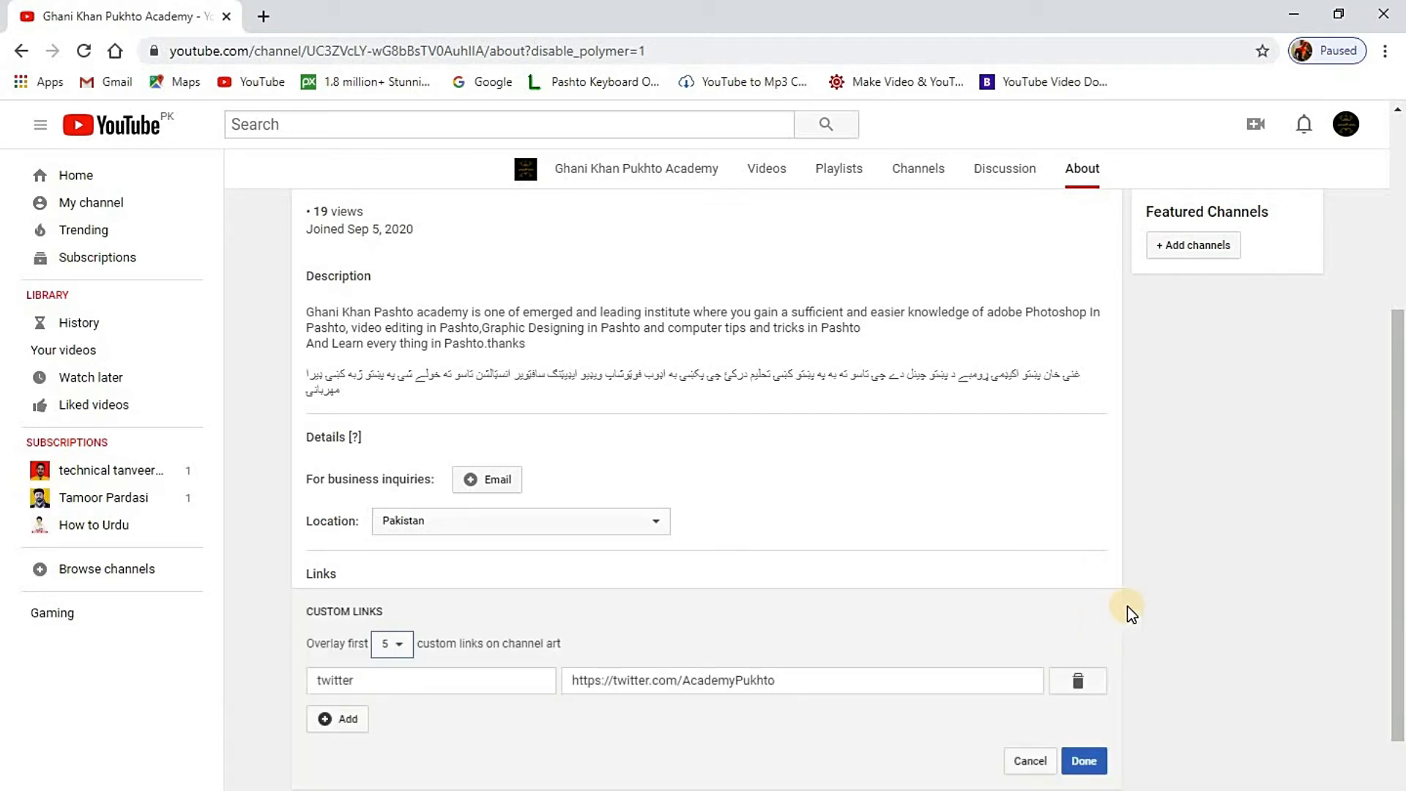
scroll(236, 543, "down", 3)
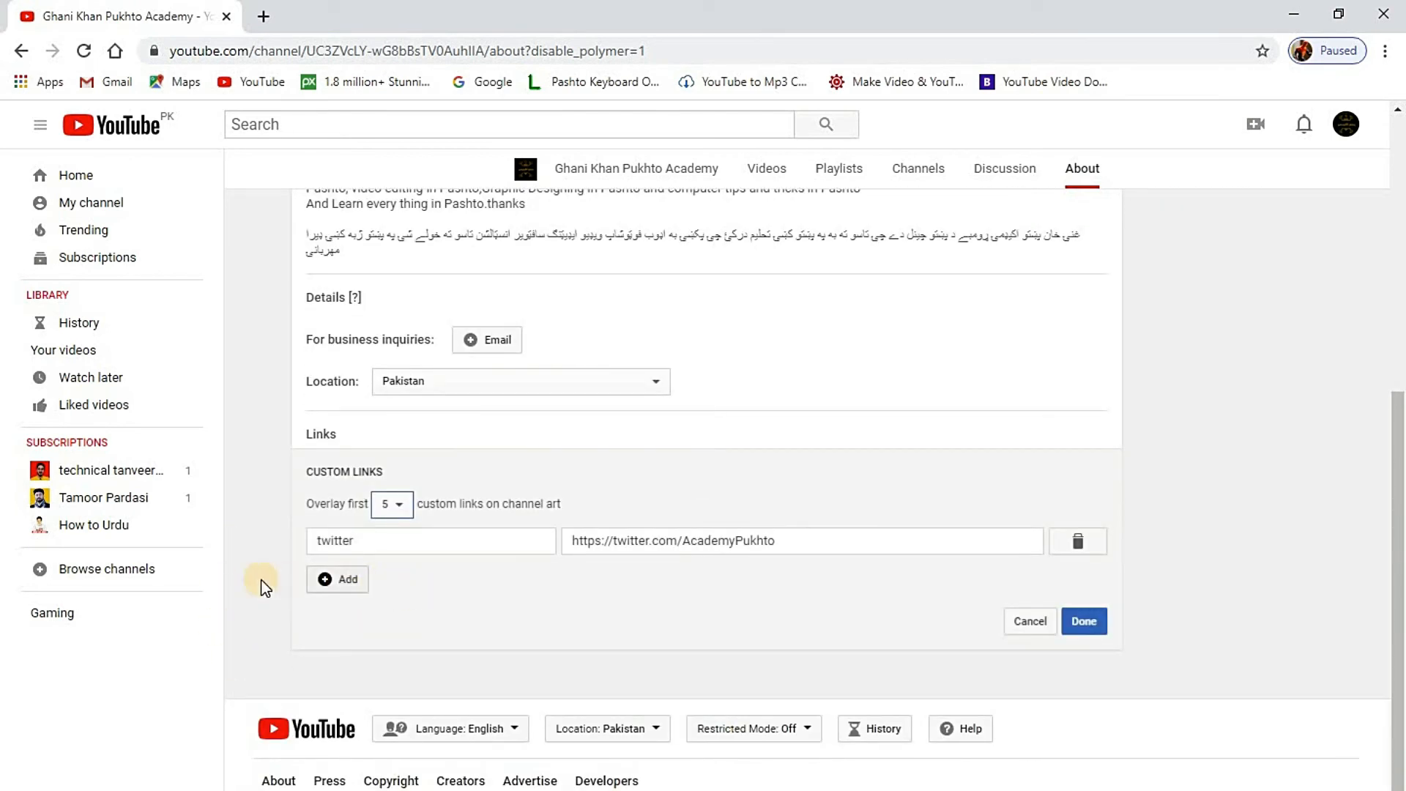
left_click(326, 581)
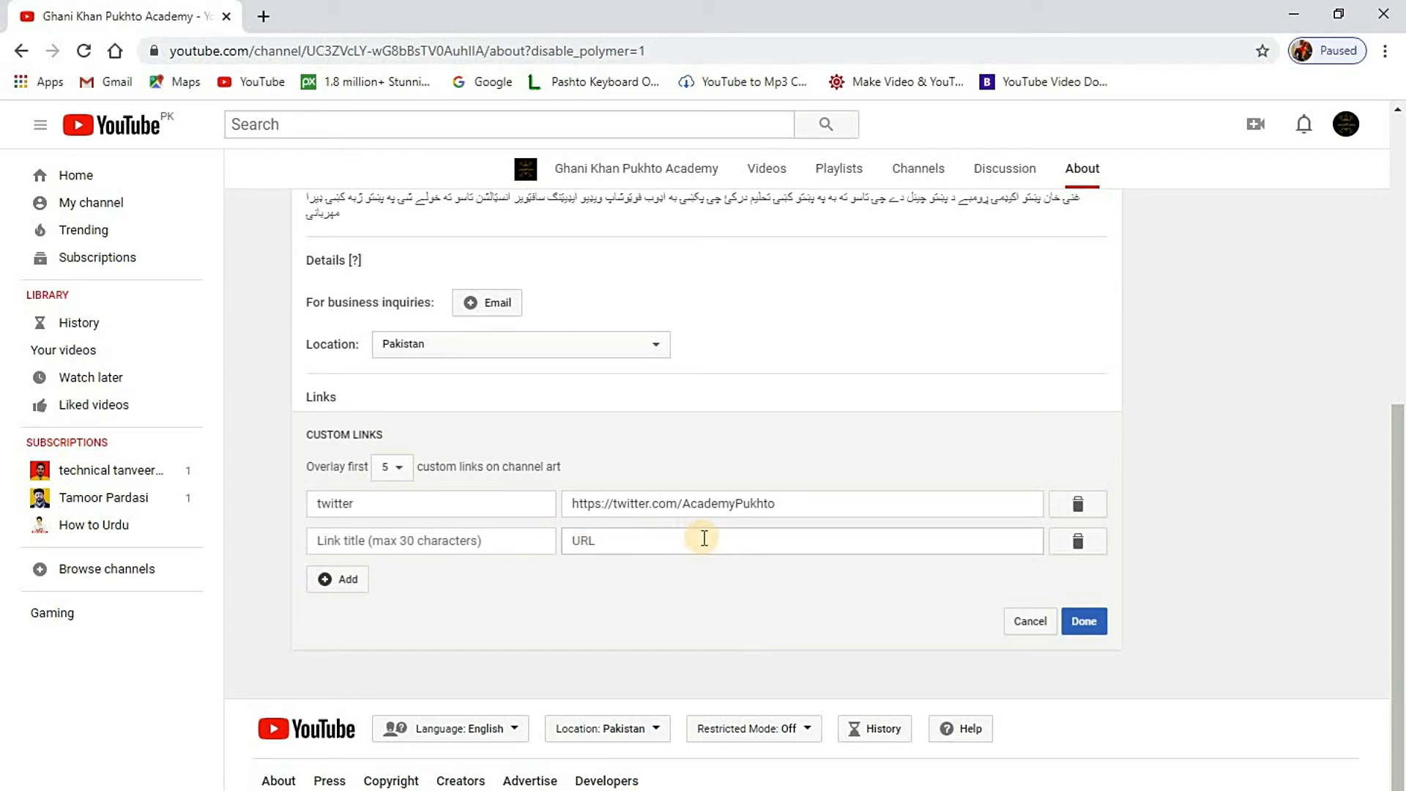
Step: Paste the copied Facebook page address as the new link's URL, title it facebook, and save the custom links
left_click(703, 539)
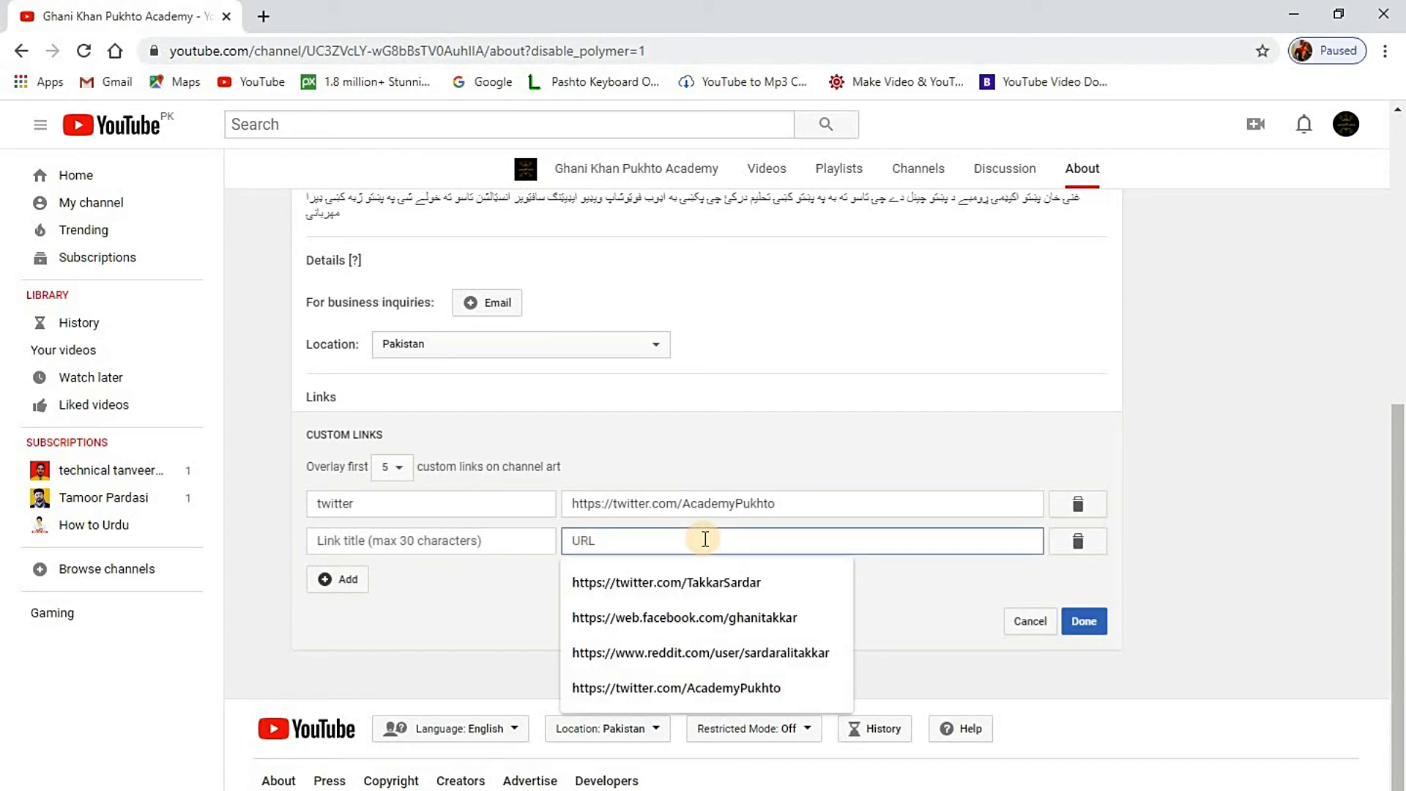
right_click(706, 540)
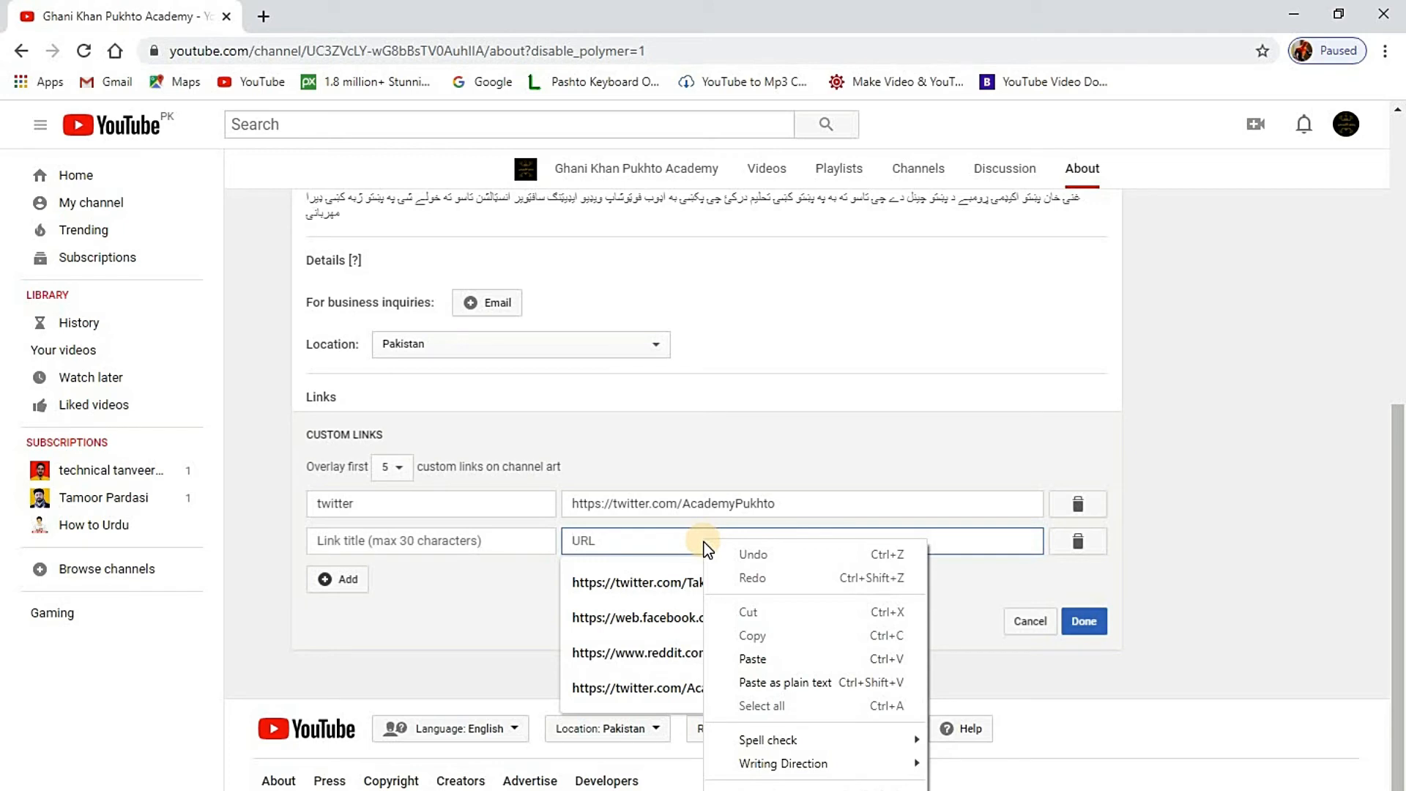
left_click(751, 658)
left_click(416, 544)
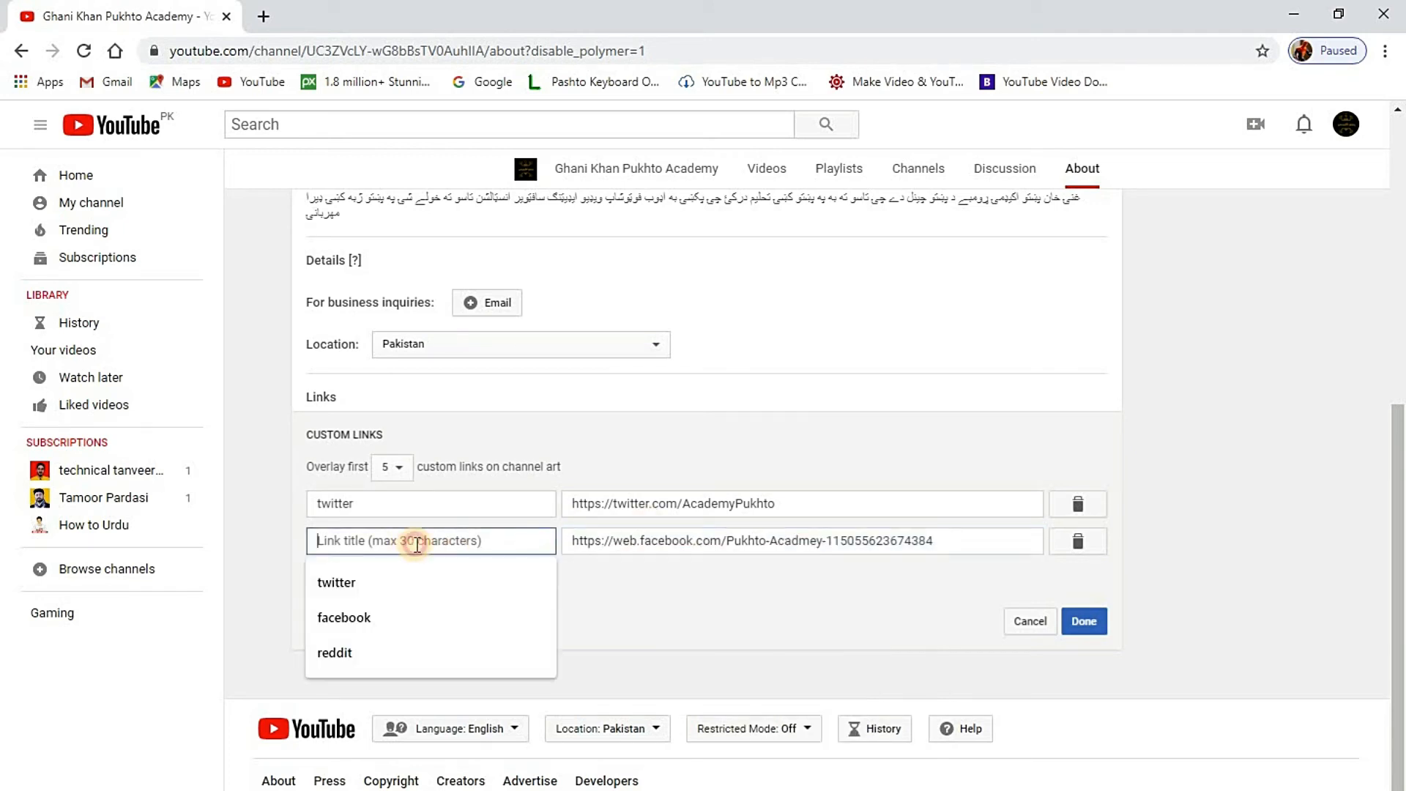
left_click(357, 620)
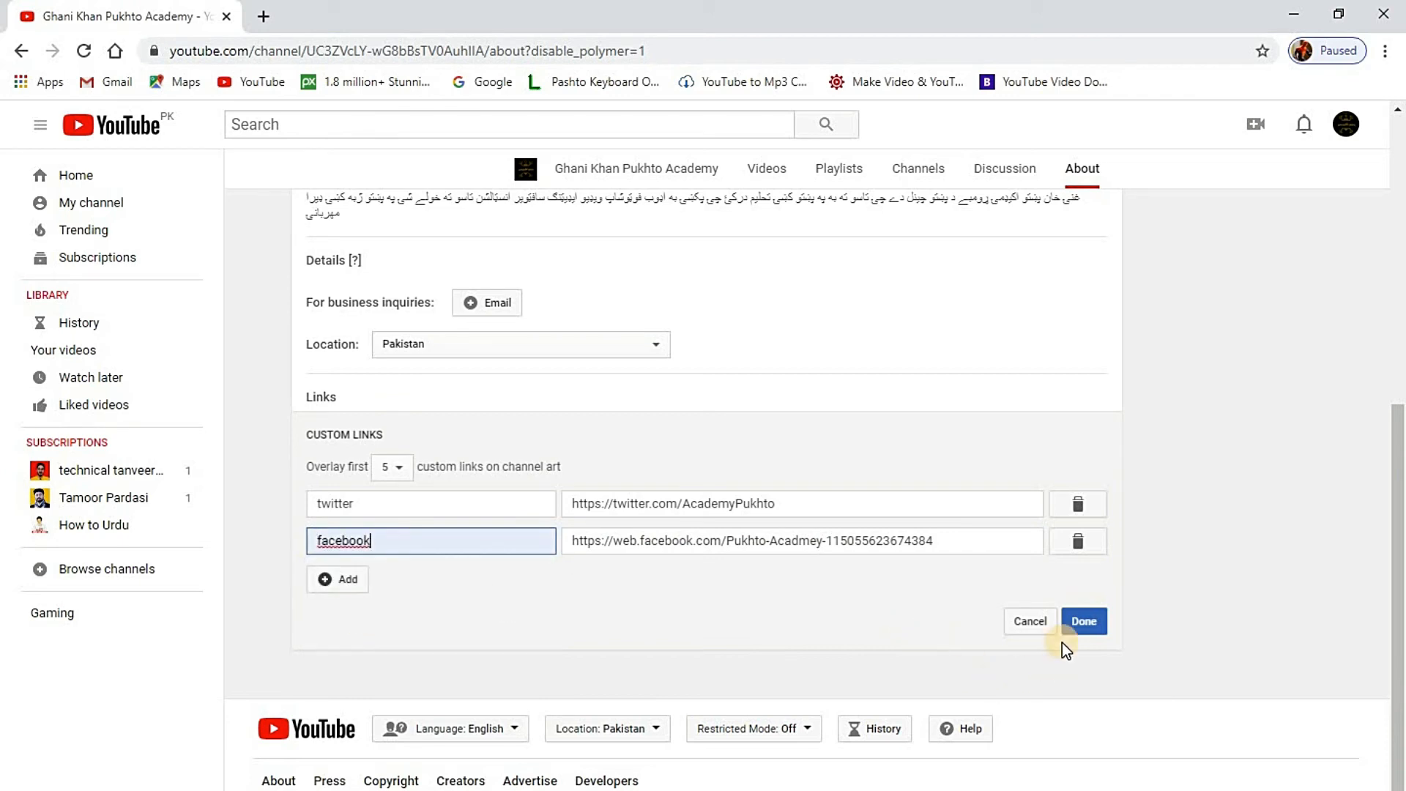
left_click(1079, 624)
left_click(1079, 624)
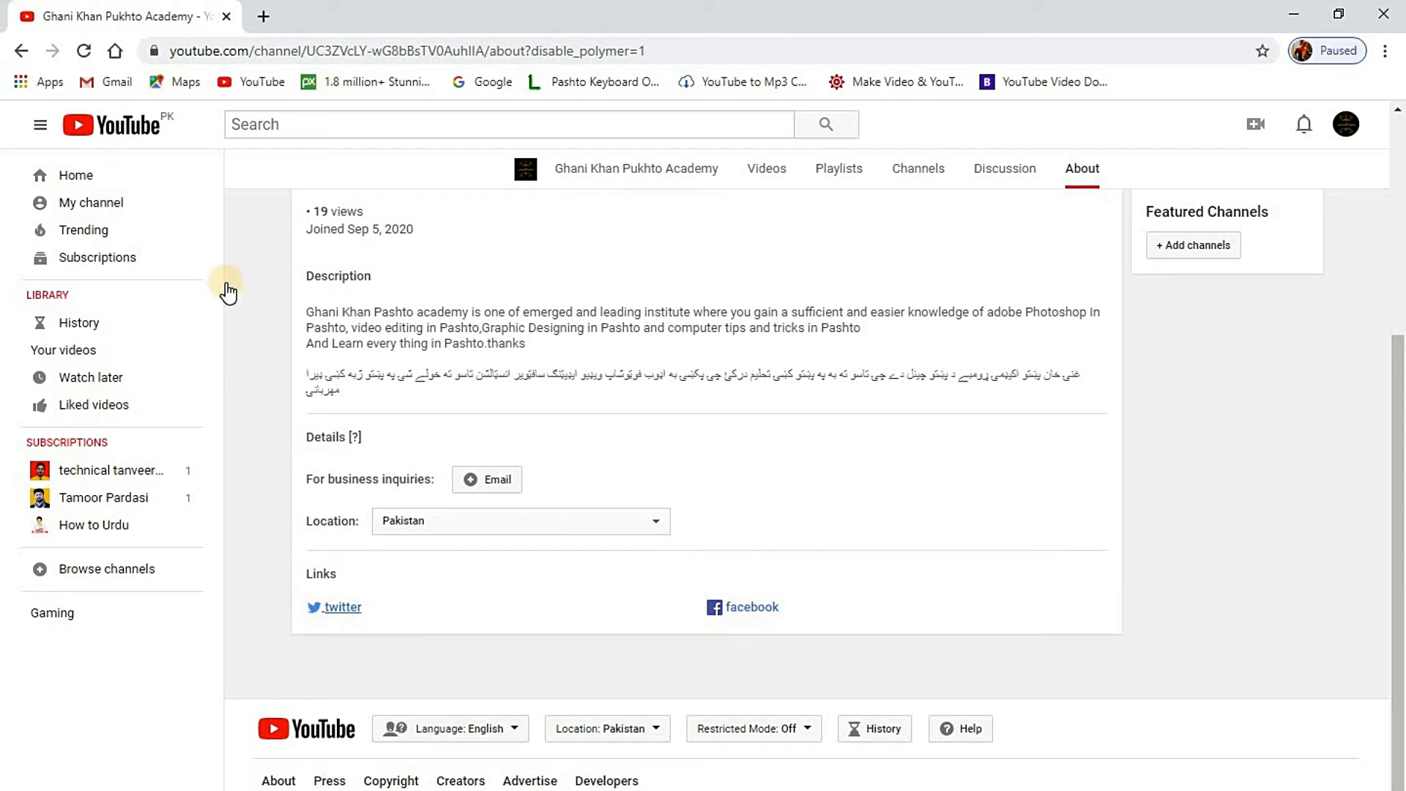
Step: Go back from the About section to the channel's customization home page
scroll(256, 306, "up", 4)
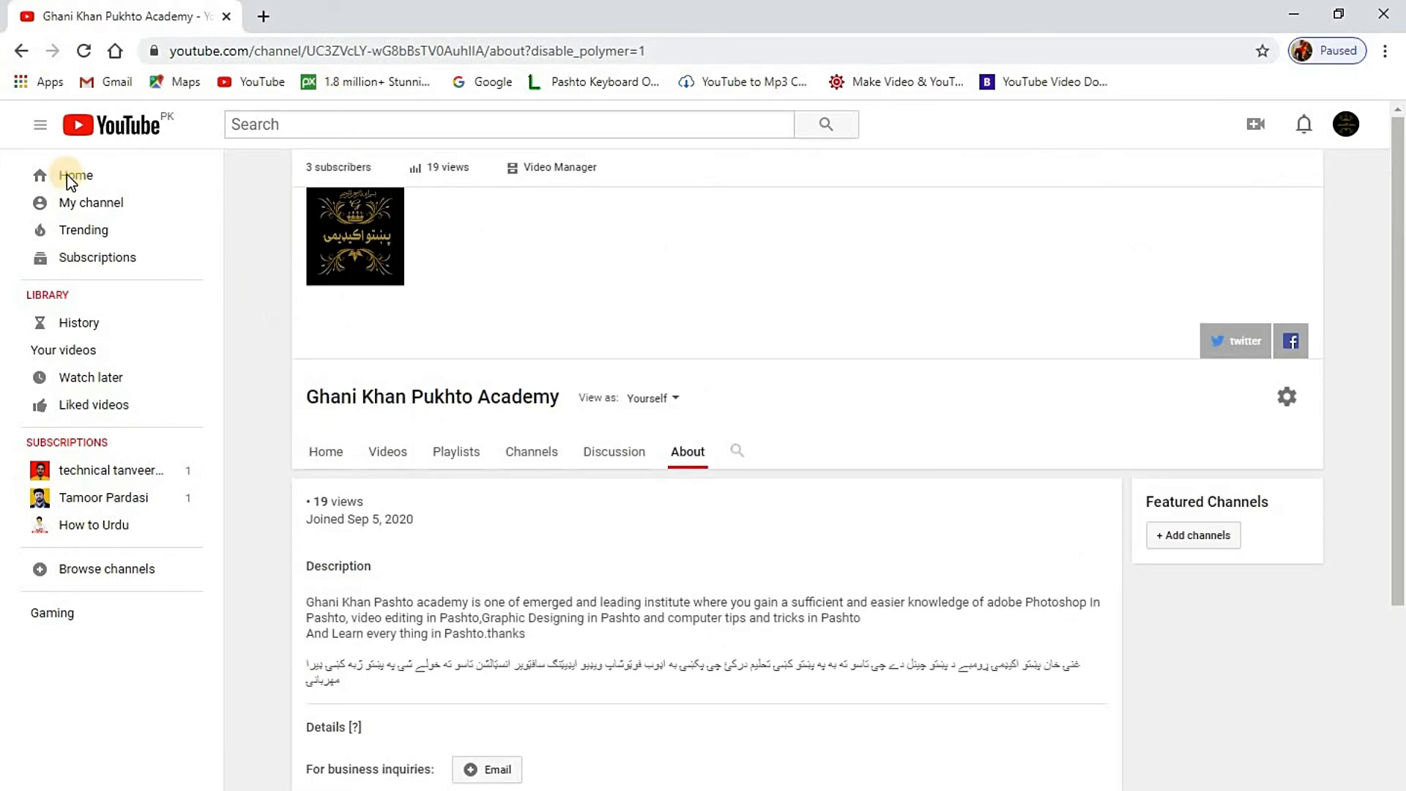
left_click(25, 49)
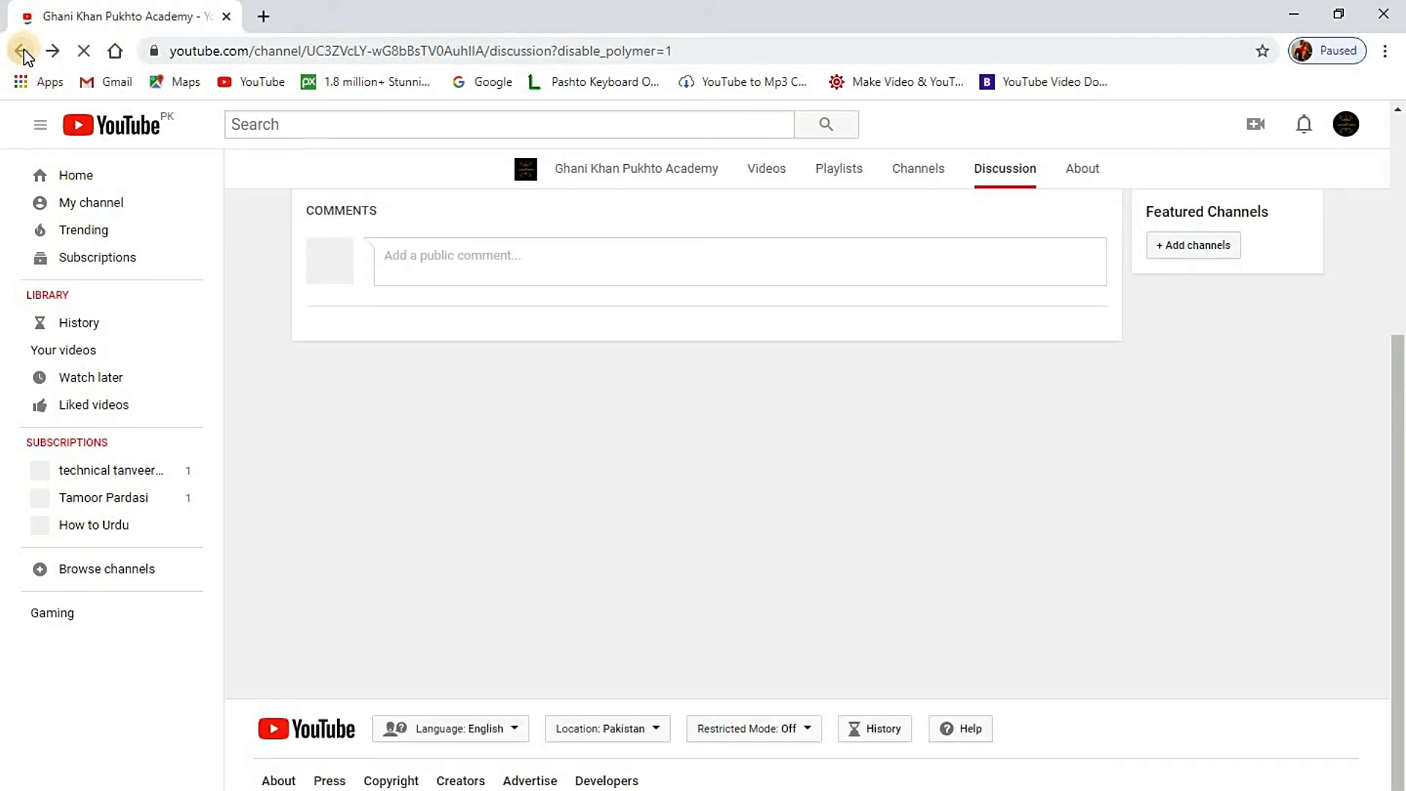
left_click(24, 51)
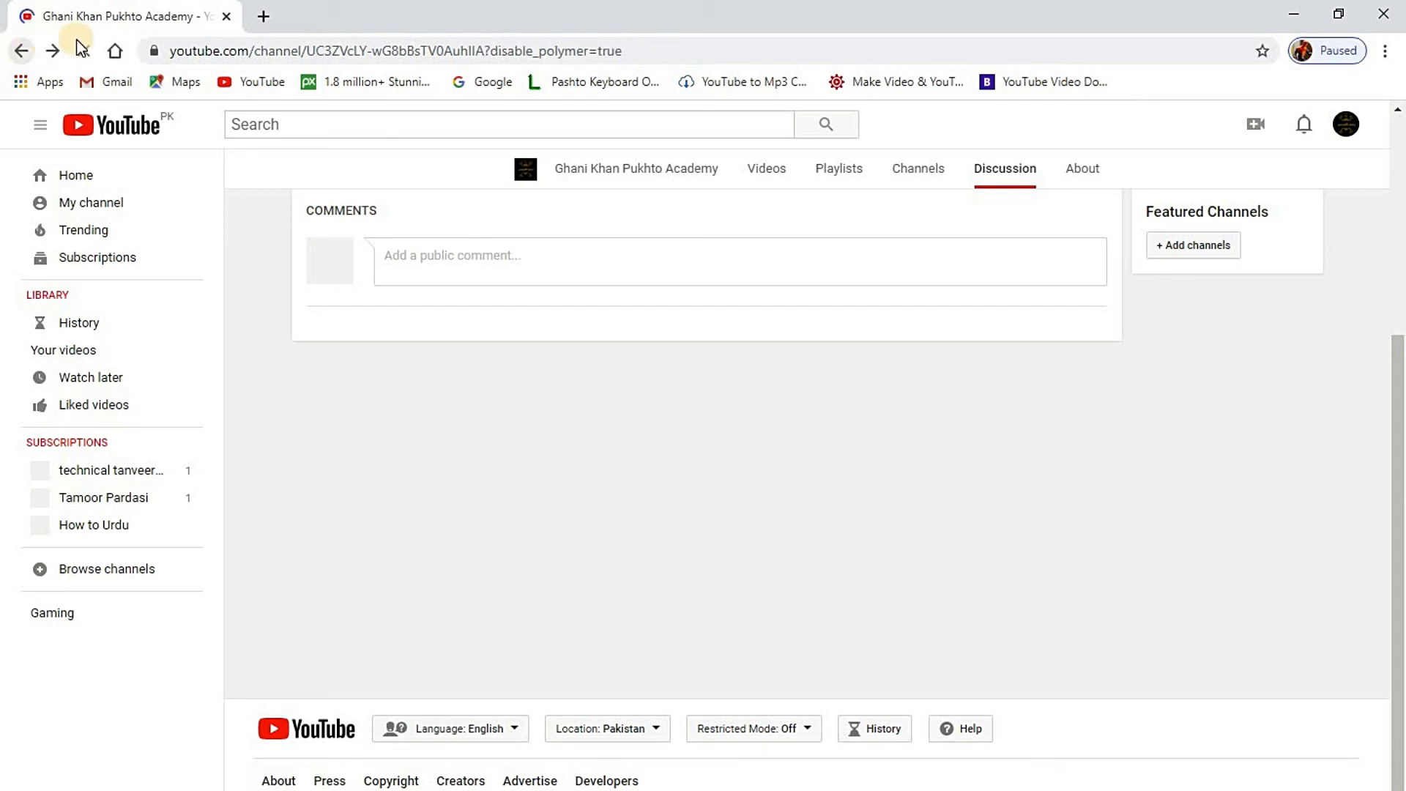